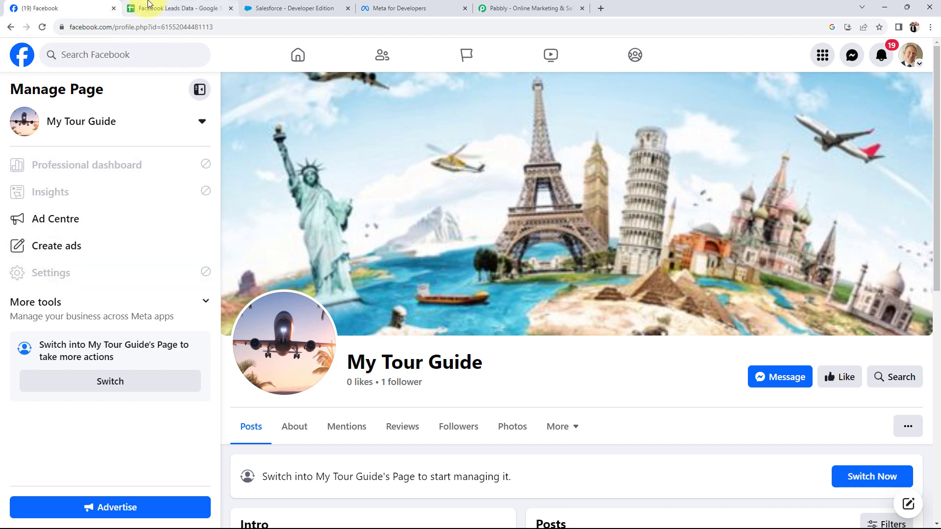
- Switch to the Pabbly website, sign in to the account and open the Pabbly Connect dashboard
left_click(144, 8)
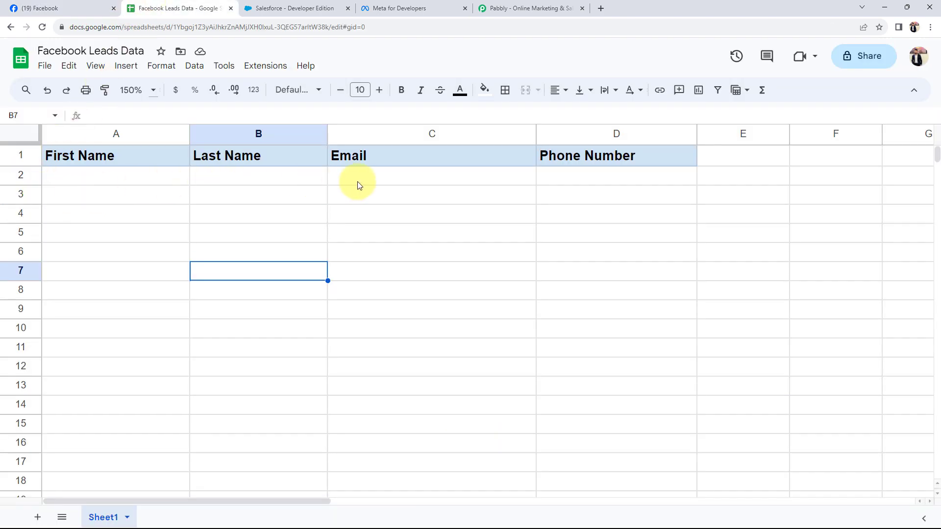
left_click(273, 8)
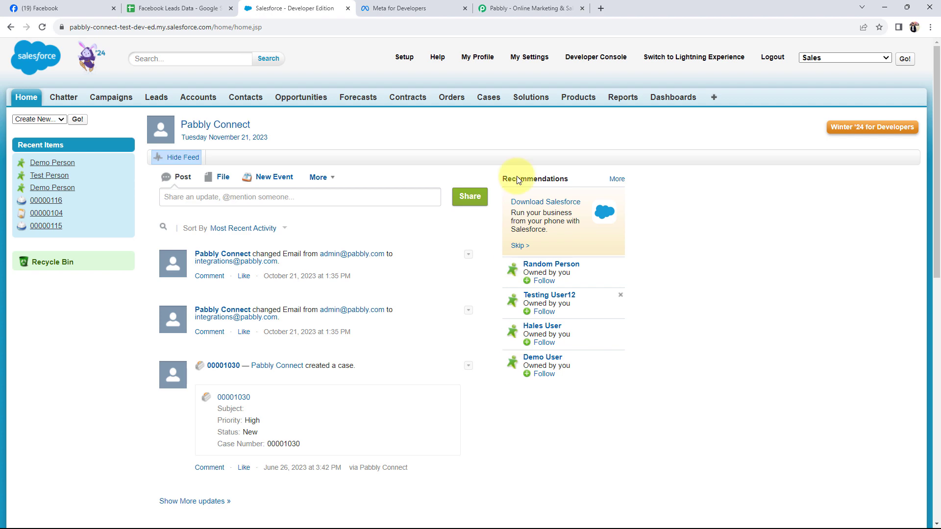
left_click(539, 8)
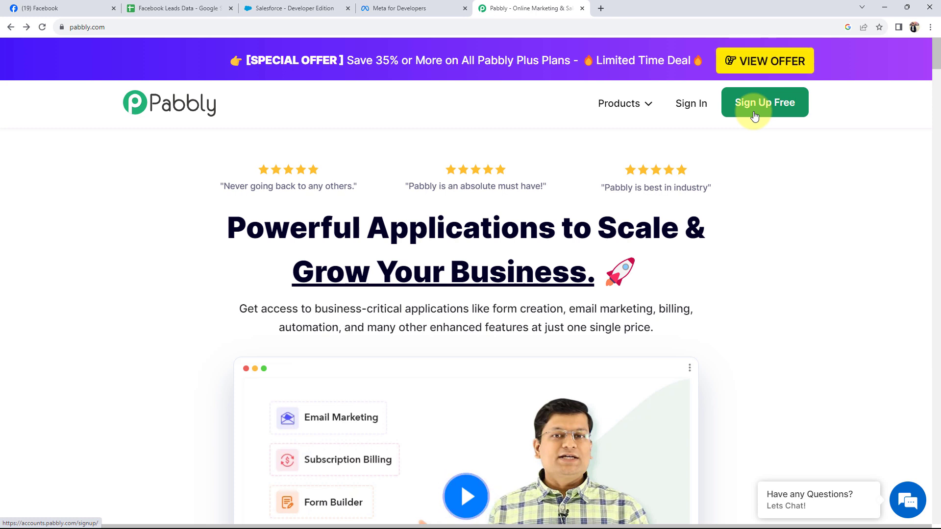
left_click(692, 107)
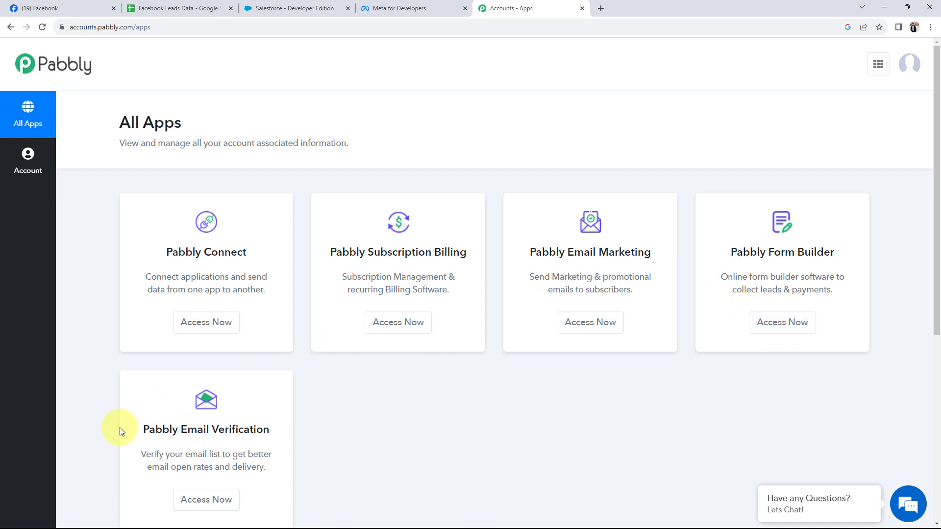
left_click_drag(165, 252, 244, 252)
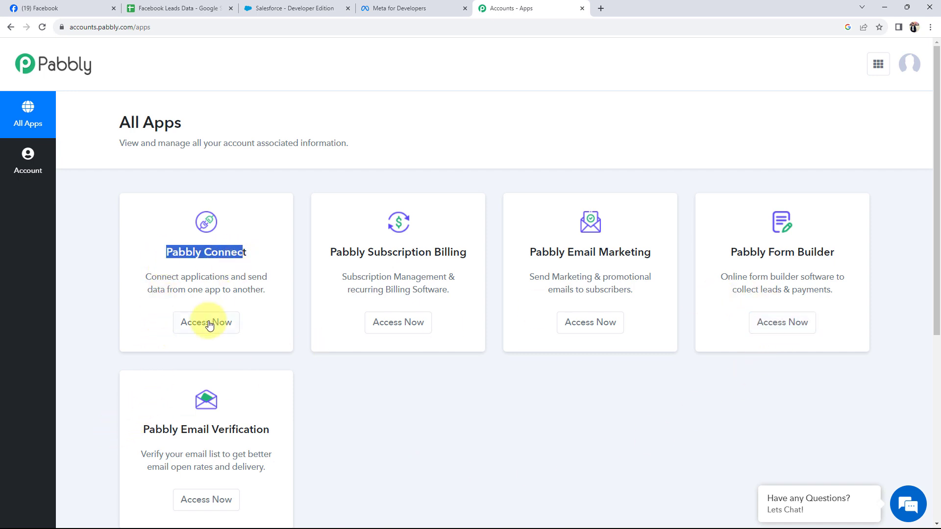
left_click(209, 323)
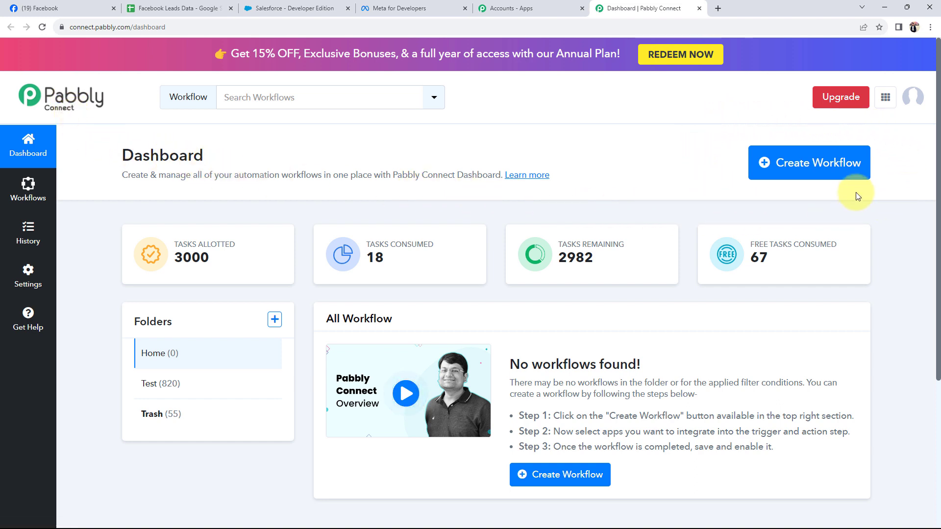
- Create a workflow named "Add Facebook Leads to Google Sheets & Salesforce" in the Home folder
left_click(830, 165)
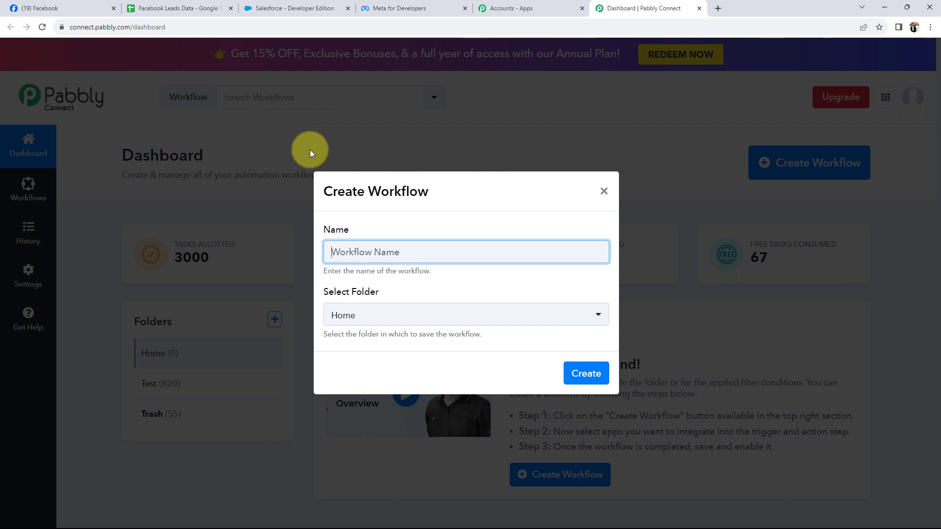
type("Add Facebook Leads to Google Sheets & Salesforce")
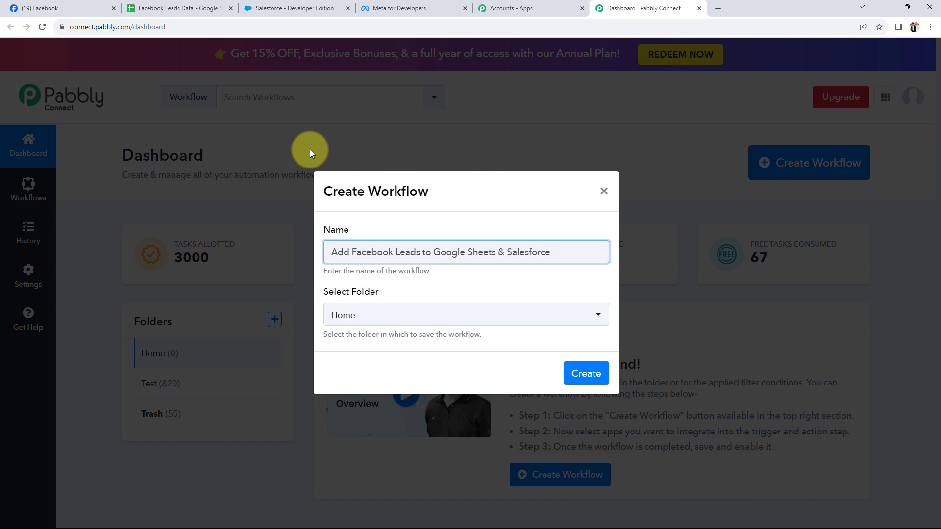
left_click(574, 365)
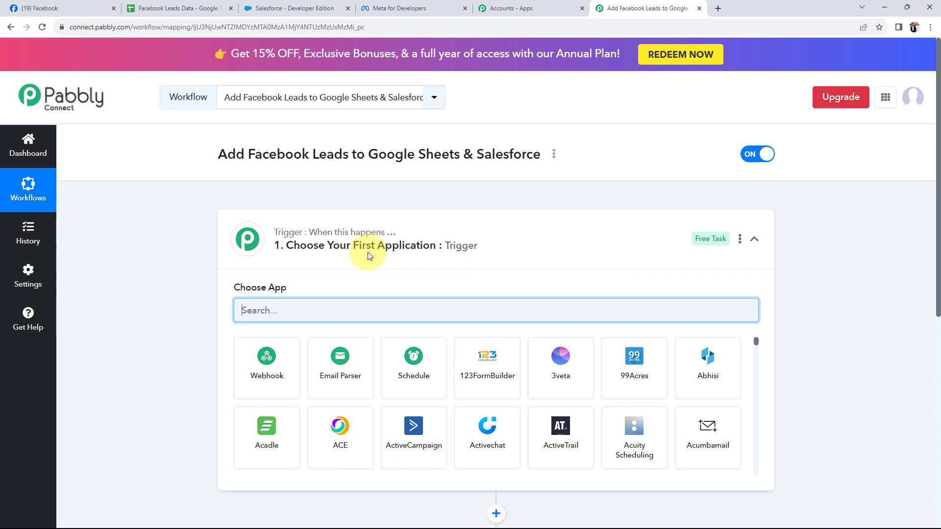
- Review the My Tour Guide Facebook page, the Facebook Leads Data spreadsheet and the Salesforce home page involved in the automation
left_click(368, 253)
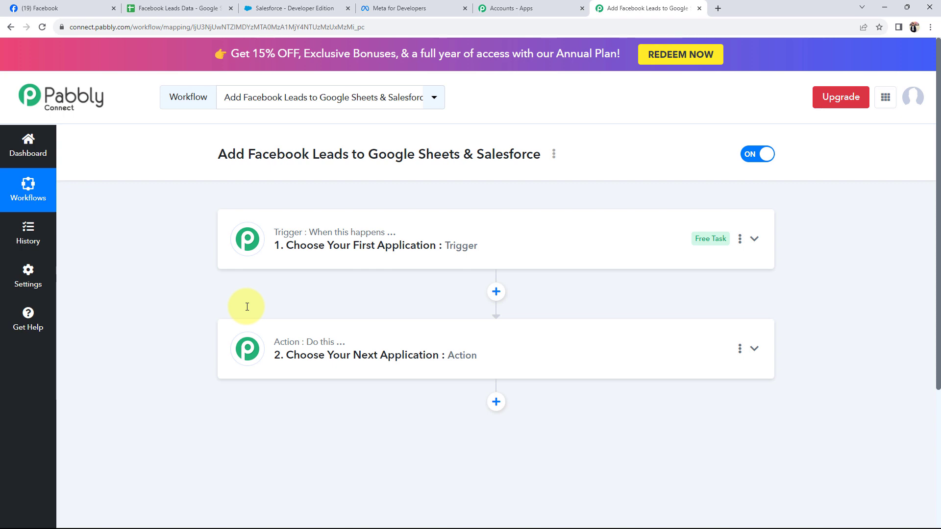
left_click(39, 5)
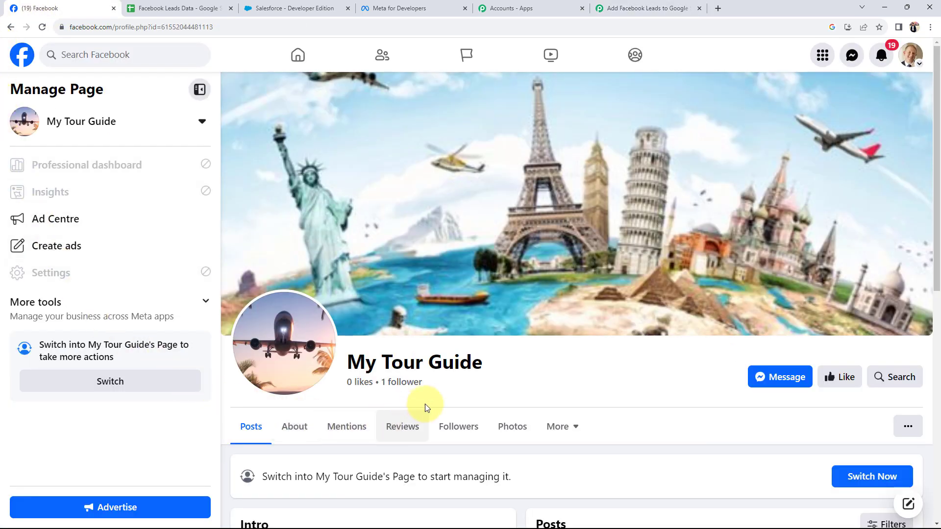
left_click(170, 8)
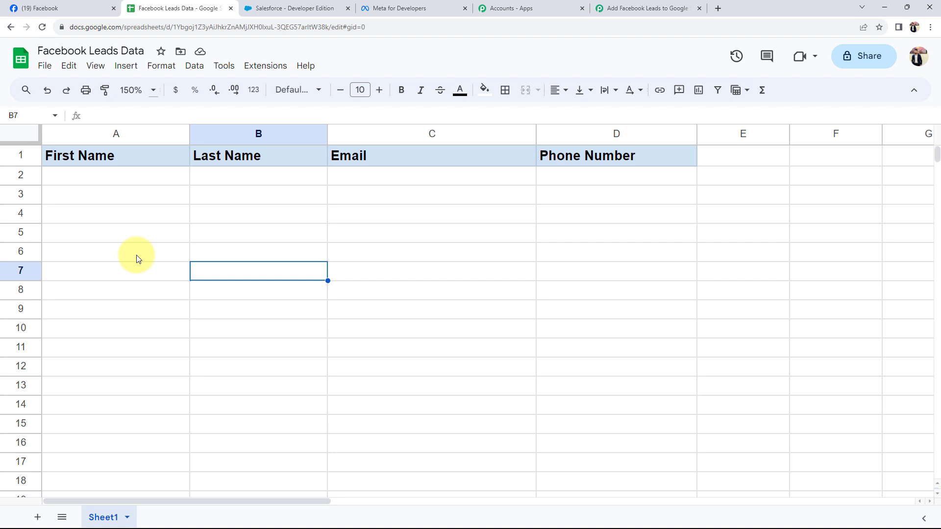
left_click(274, 8)
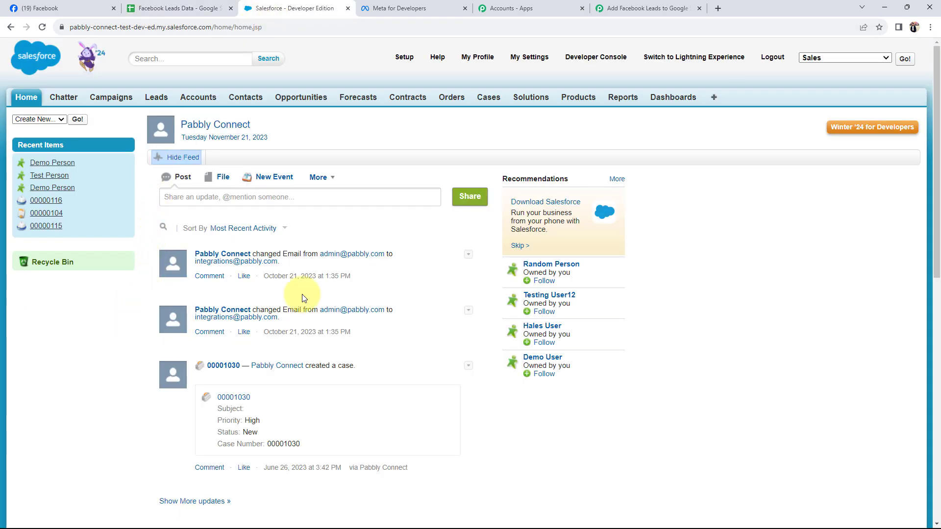
left_click(93, 8)
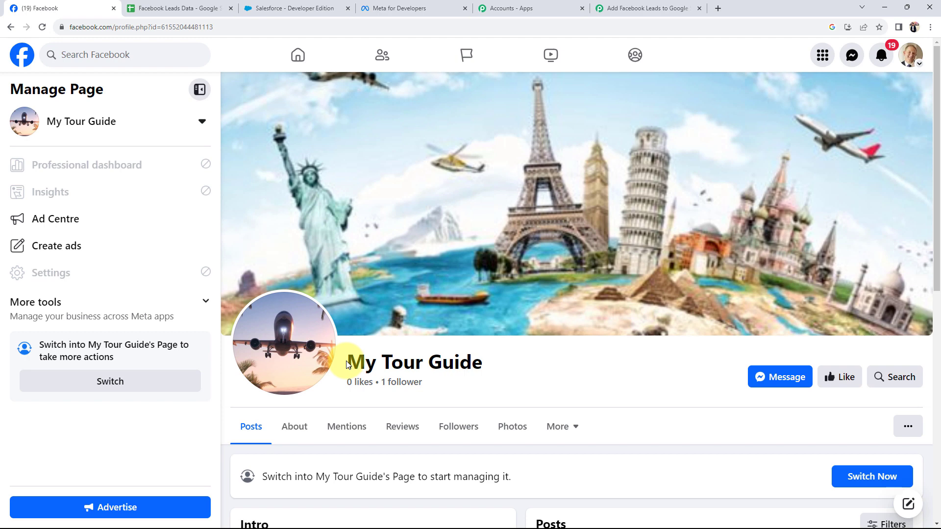
scroll(347, 364, "down", 1)
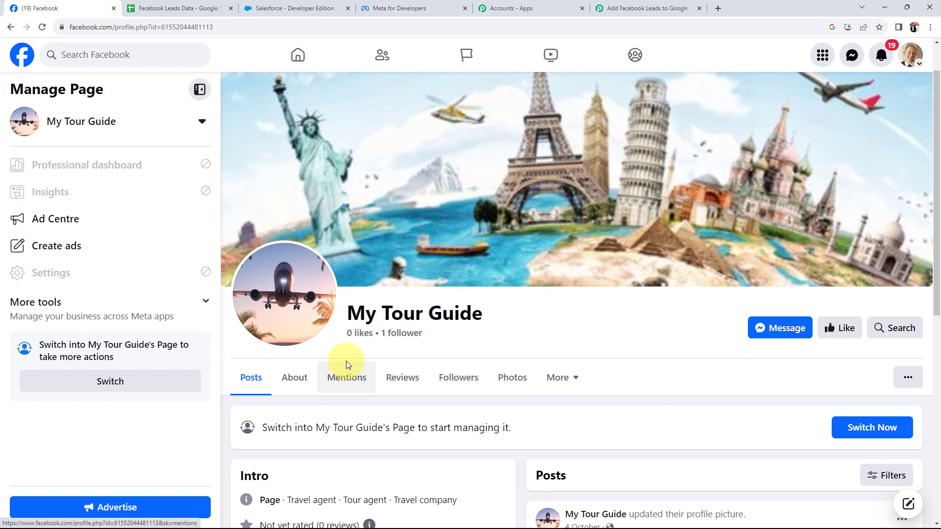
- Switch to the Pabbly Connect workflow and set its trigger to Facebook Lead Ads with the New Lead (Instant) event
left_click(599, 6)
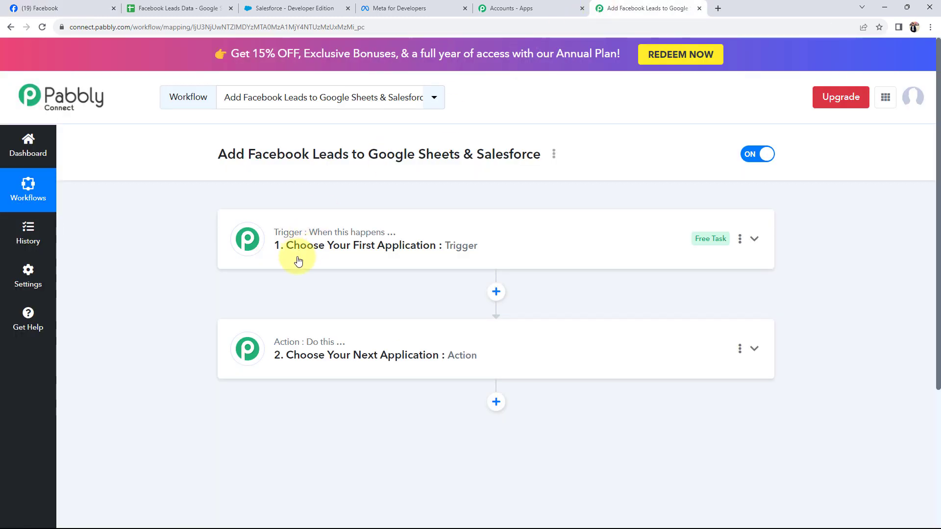
left_click(311, 245)
scroll(153, 294, "down", 3)
left_click(273, 164)
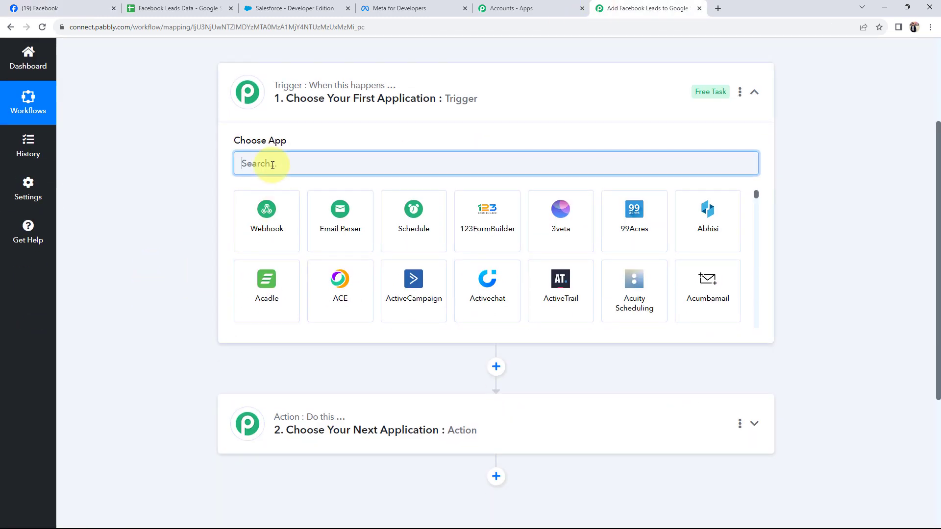
type("face")
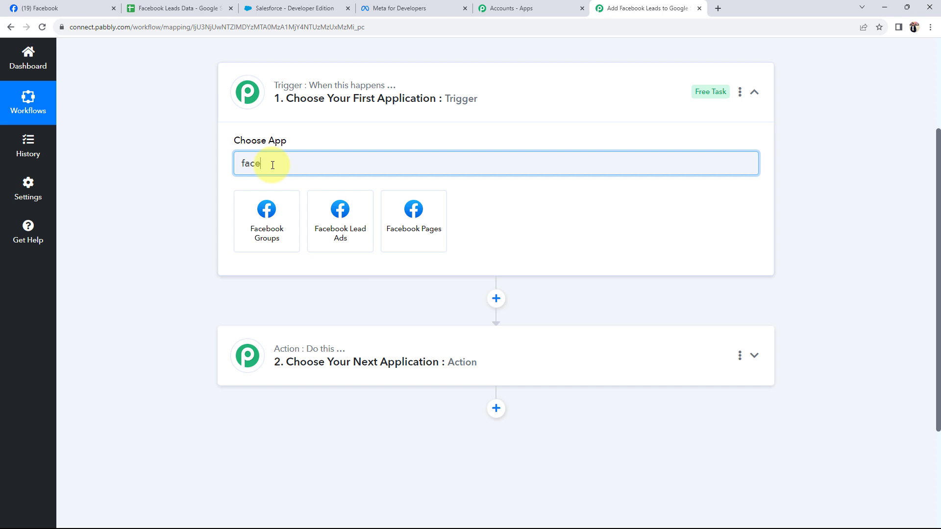
left_click(322, 206)
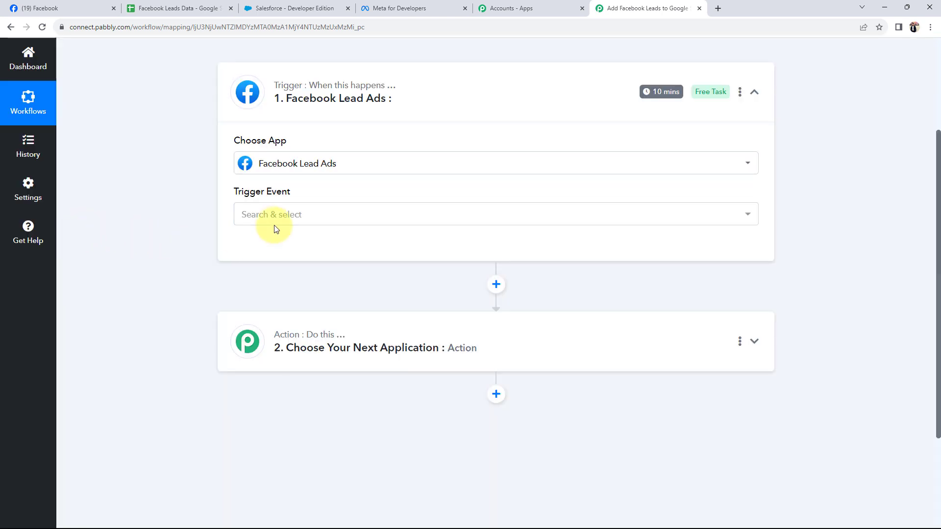
left_click(275, 225)
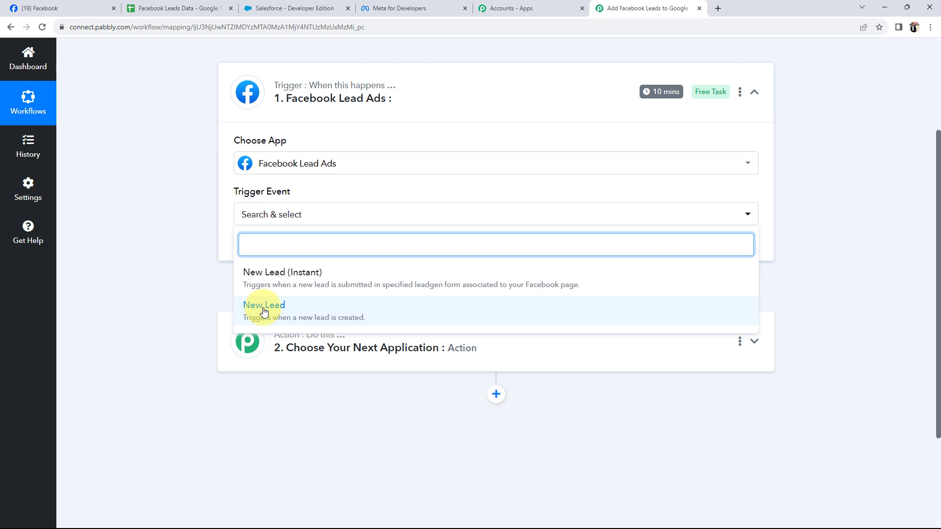
left_click(272, 273)
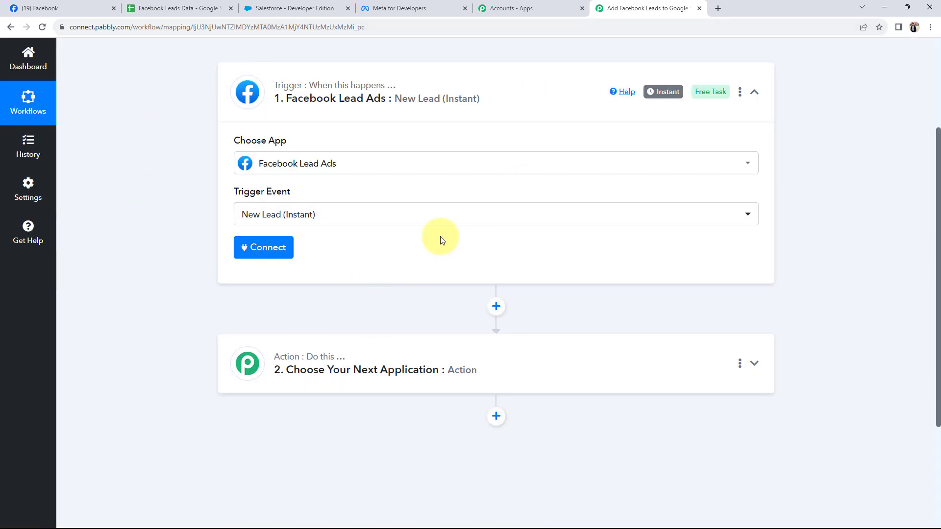
- Connect the trigger to Facebook Lead Ads through a new connection
left_click(290, 255)
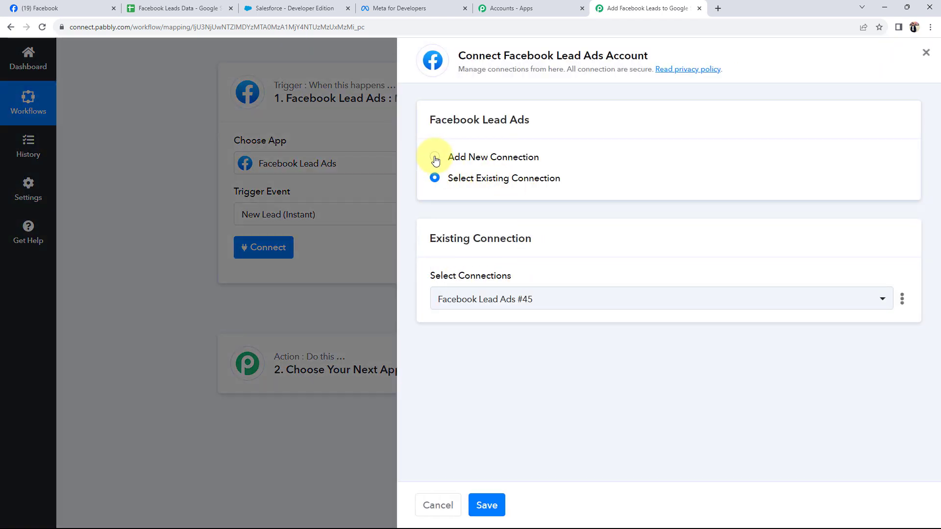
left_click(436, 157)
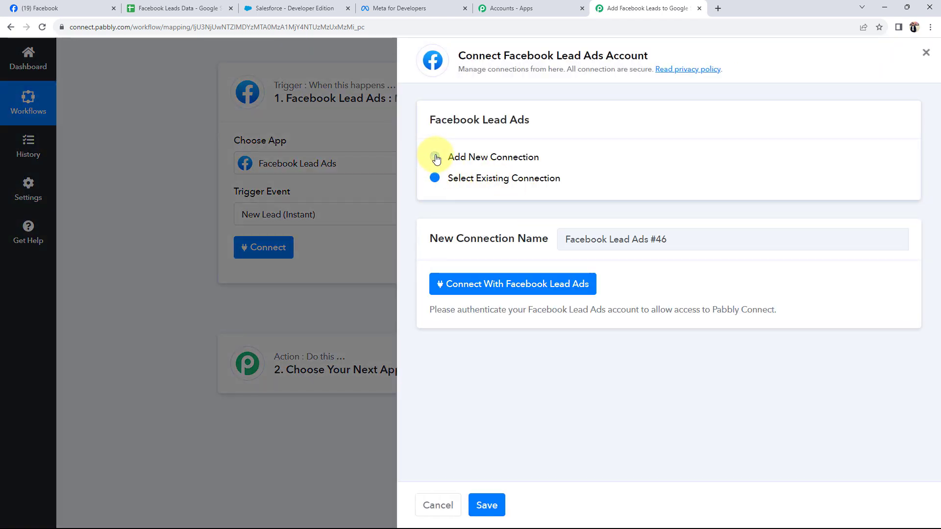
left_click(503, 289)
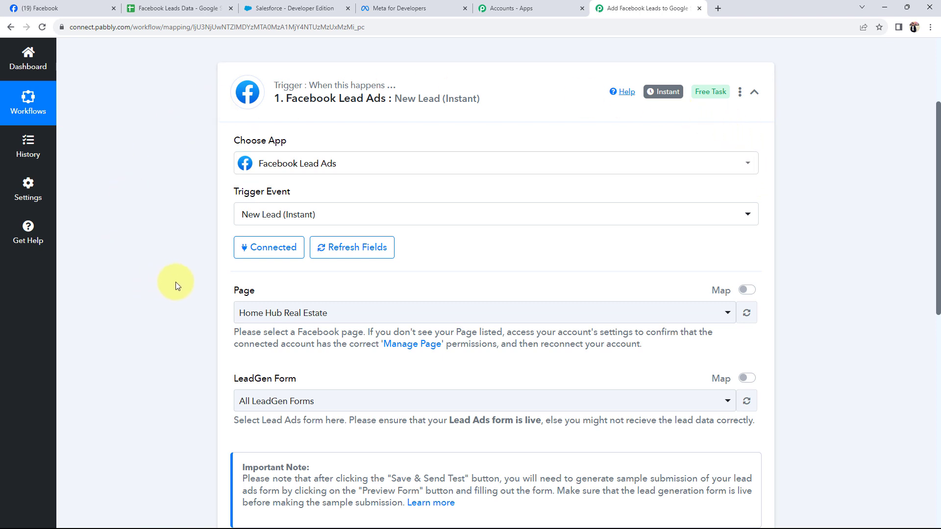
- Check the page name on Facebook and select My Tour Guide as the trigger's page in Pabbly Connect
scroll(175, 282, "down", 2)
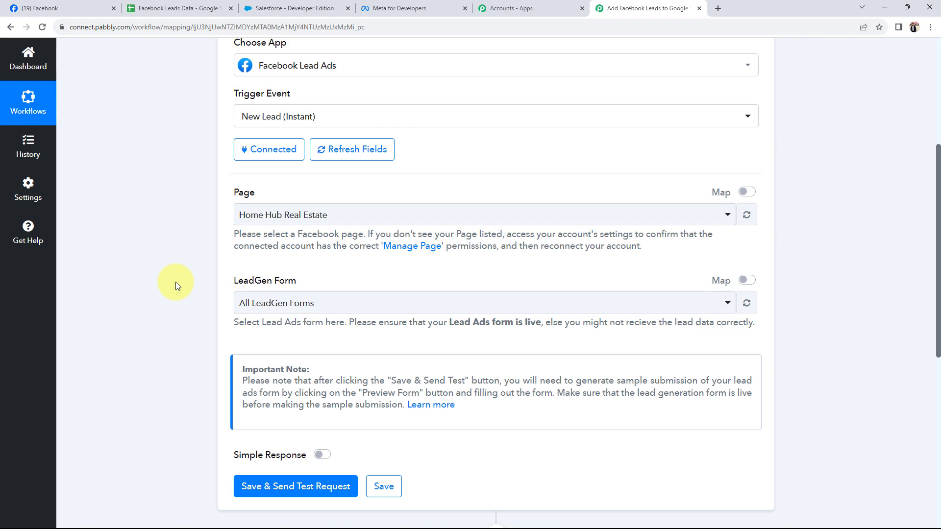
left_click(58, 8)
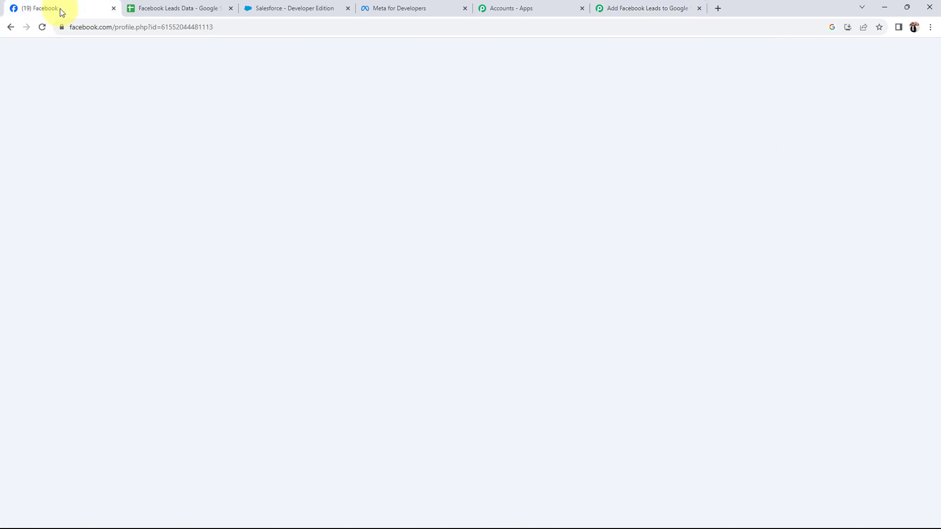
left_click_drag(342, 312, 557, 343)
left_click(556, 343)
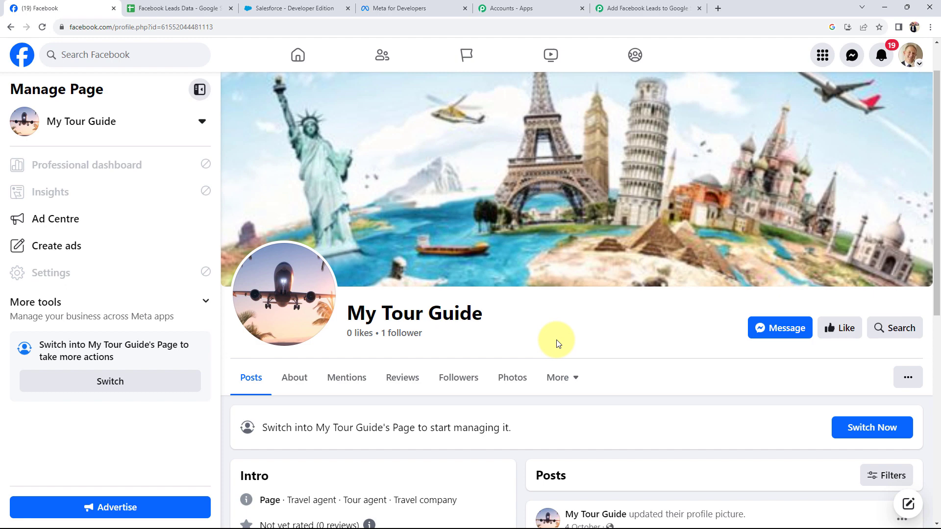
left_click(649, 8)
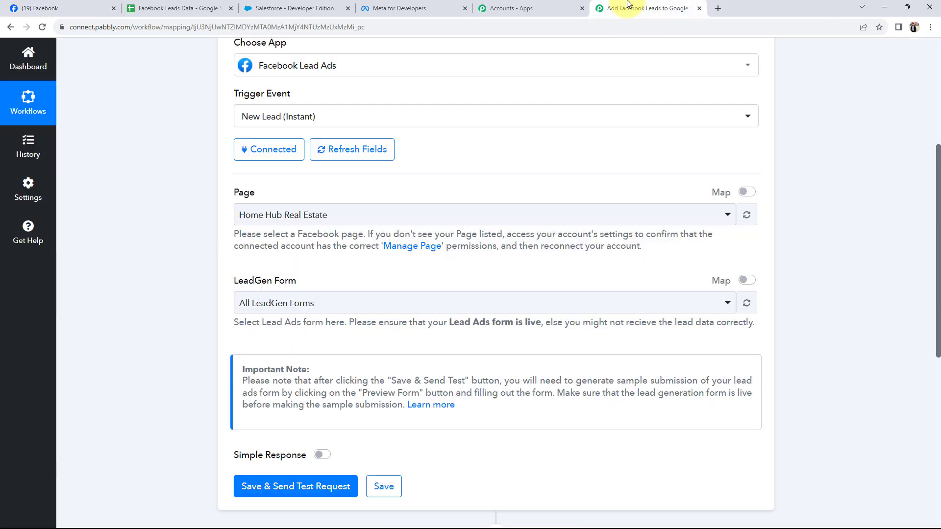
scroll(142, 286, "down", 2)
left_click(267, 123)
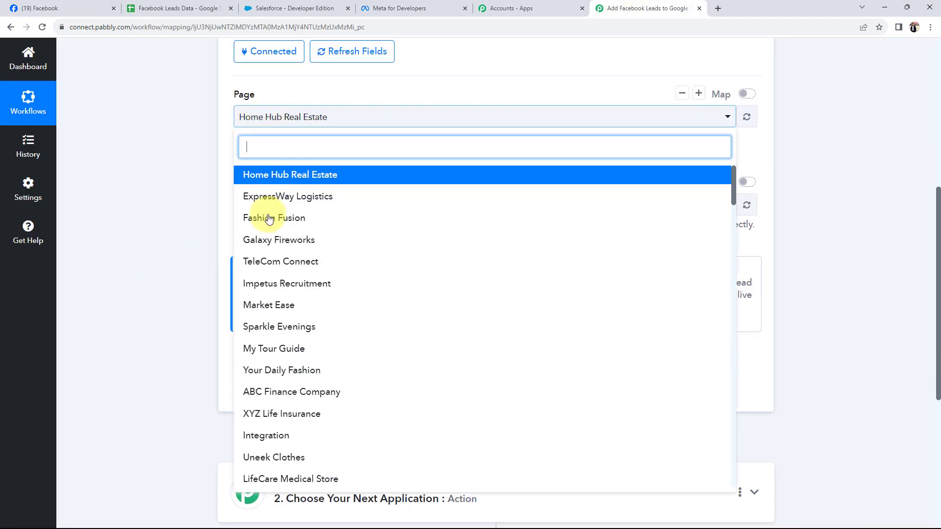
left_click(272, 355)
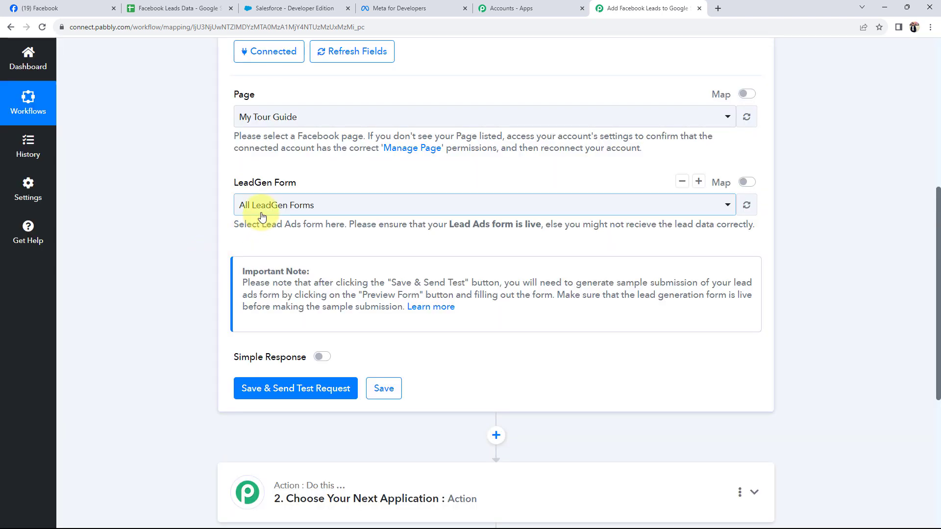
- Choose Contact Form as the trigger's LeadGen form, then save and send a test request
left_click(262, 216)
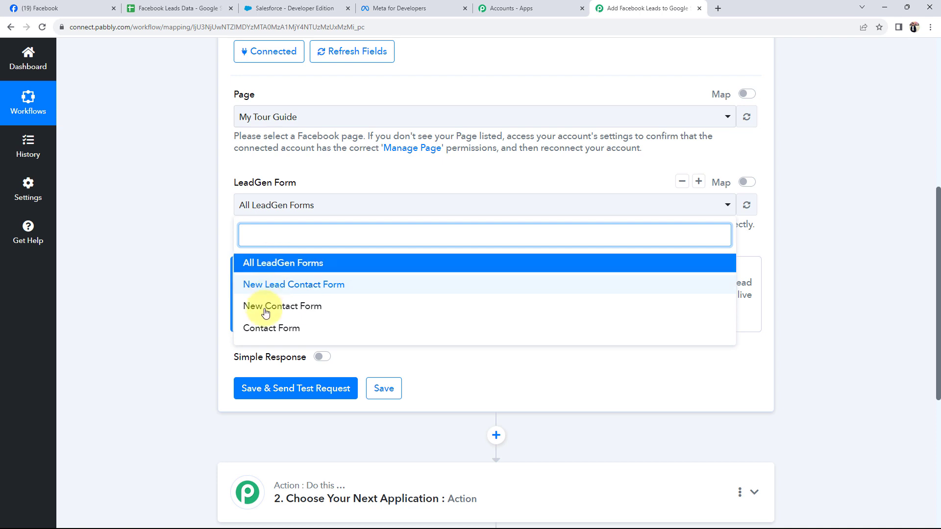
left_click(265, 331)
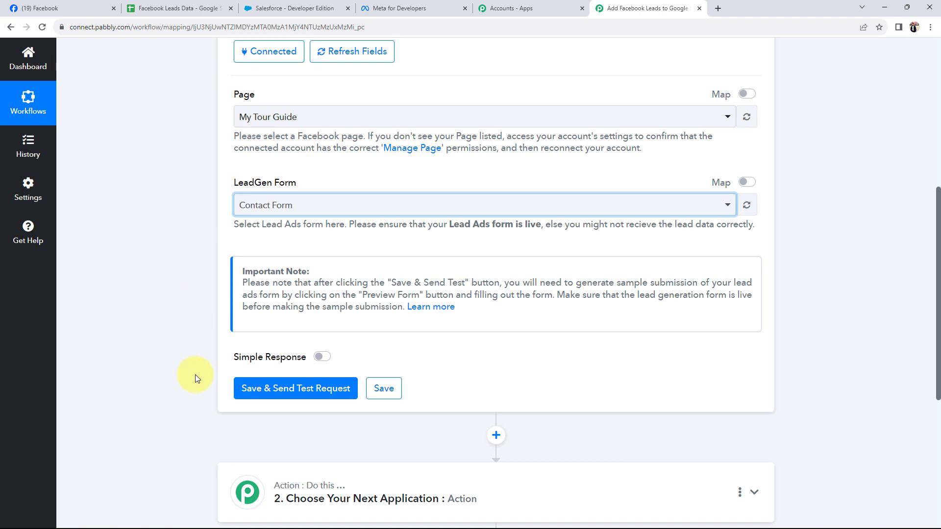
left_click(276, 387)
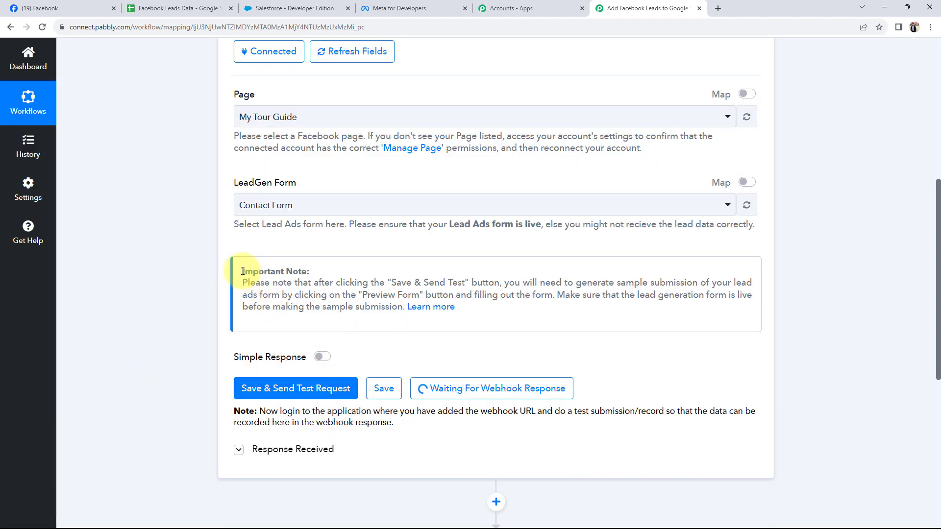
- Switch to Meta for Developers and open the Lead Ads Testing Tool from the developer tools
left_click_drag(242, 271, 310, 271)
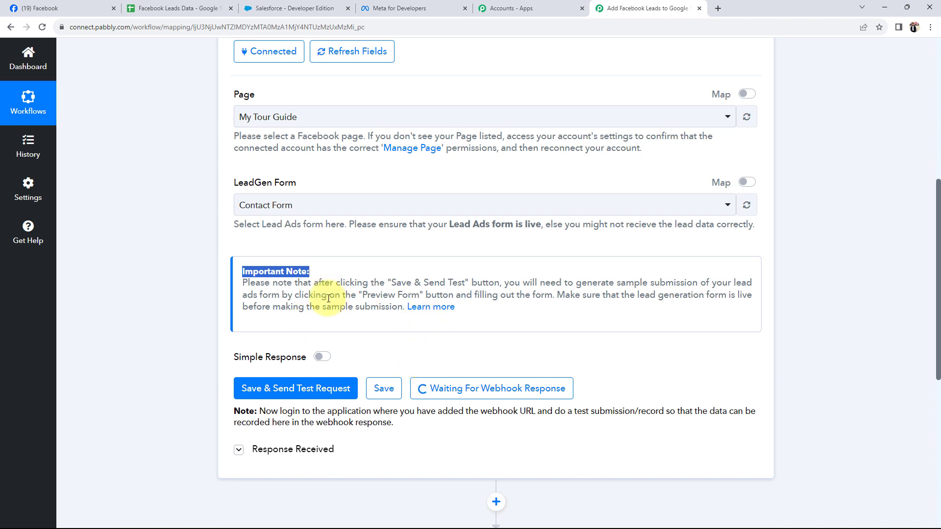
left_click(387, 8)
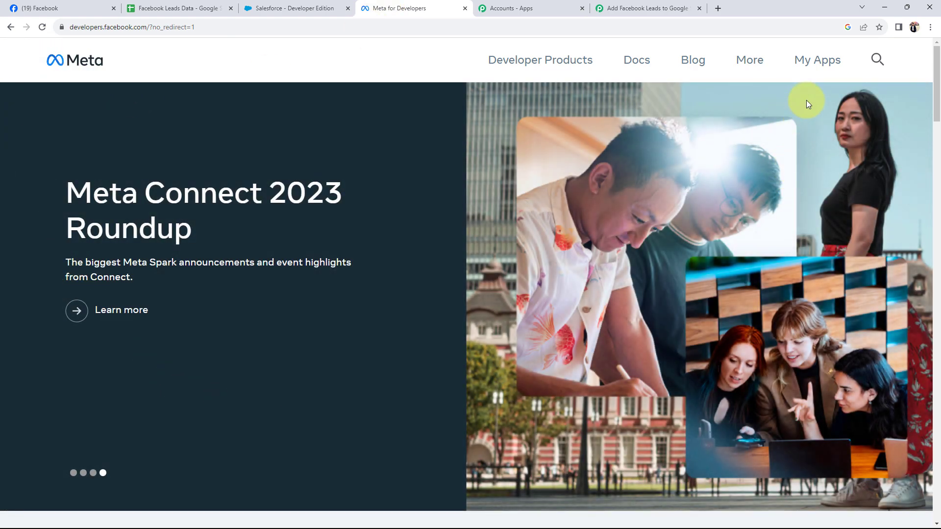
left_click(818, 59)
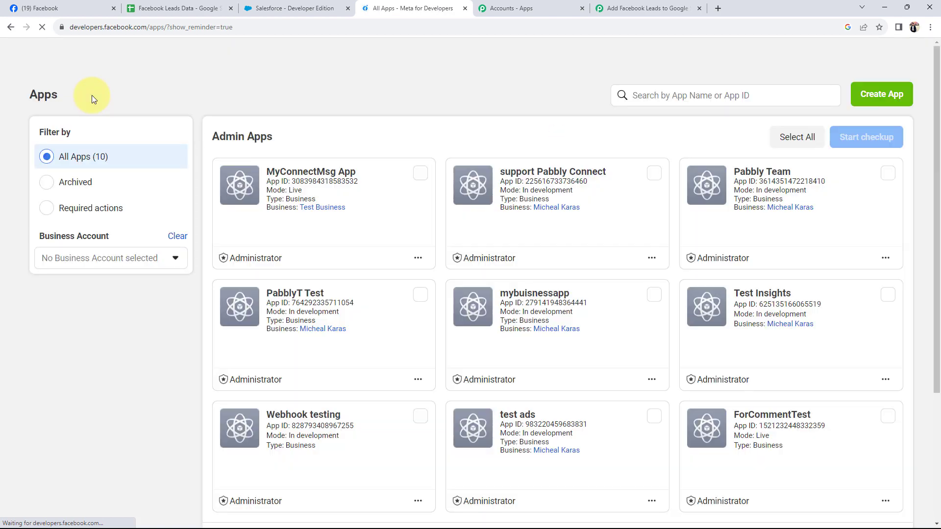
mouse_move(572, 56)
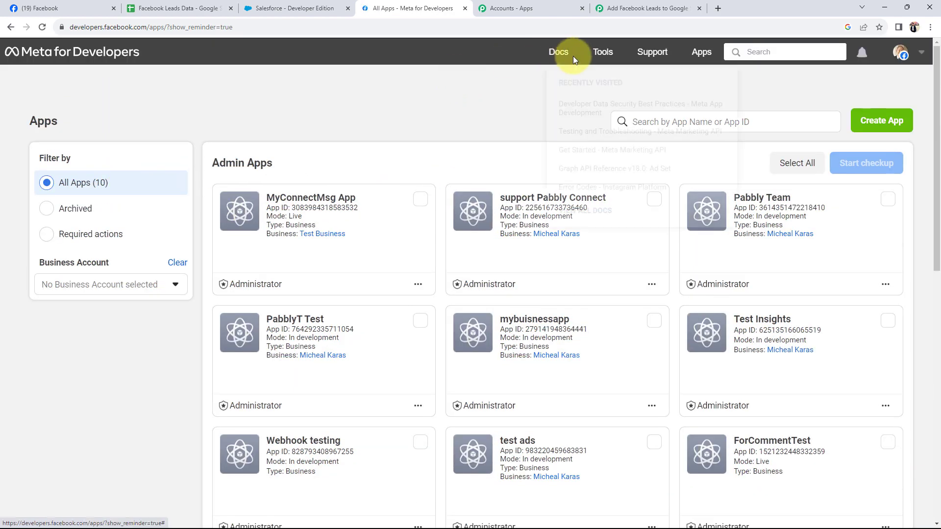
left_click(607, 57)
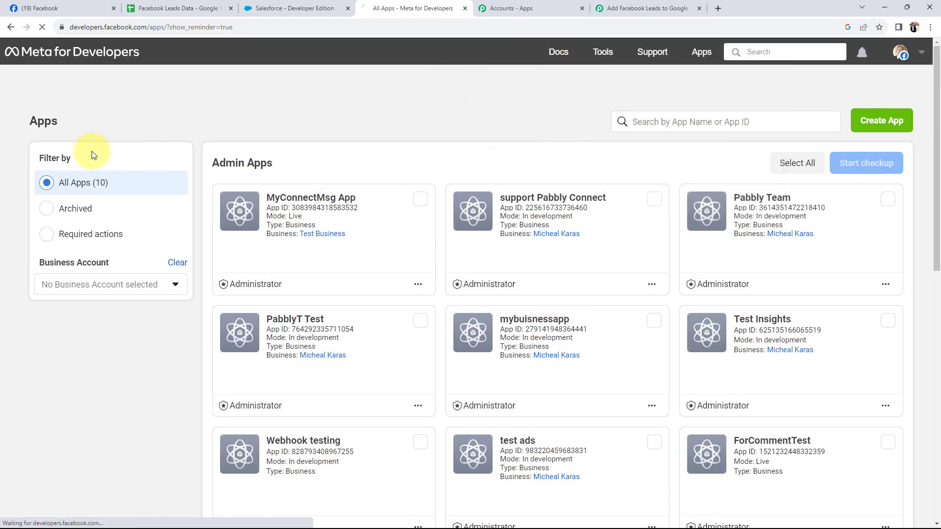
scroll(108, 360, "down", 1)
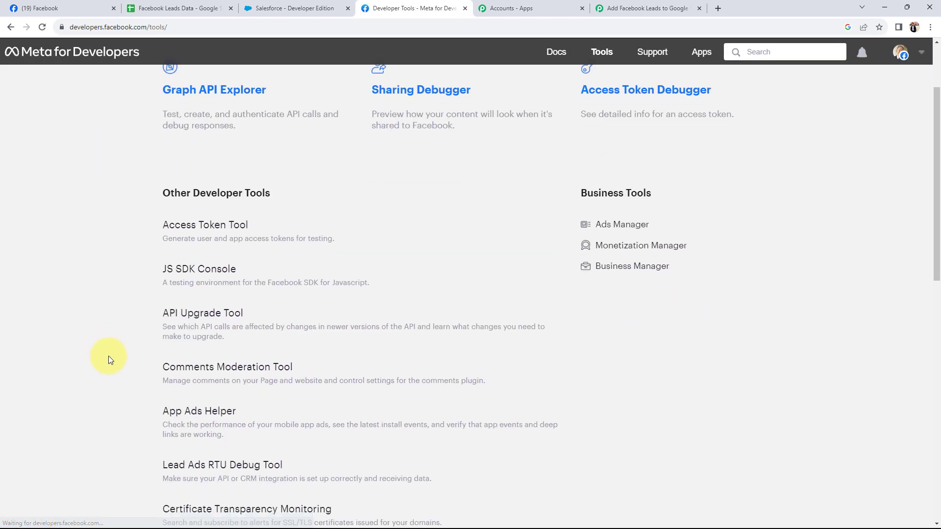
scroll(108, 356, "down", 2)
left_click(219, 375)
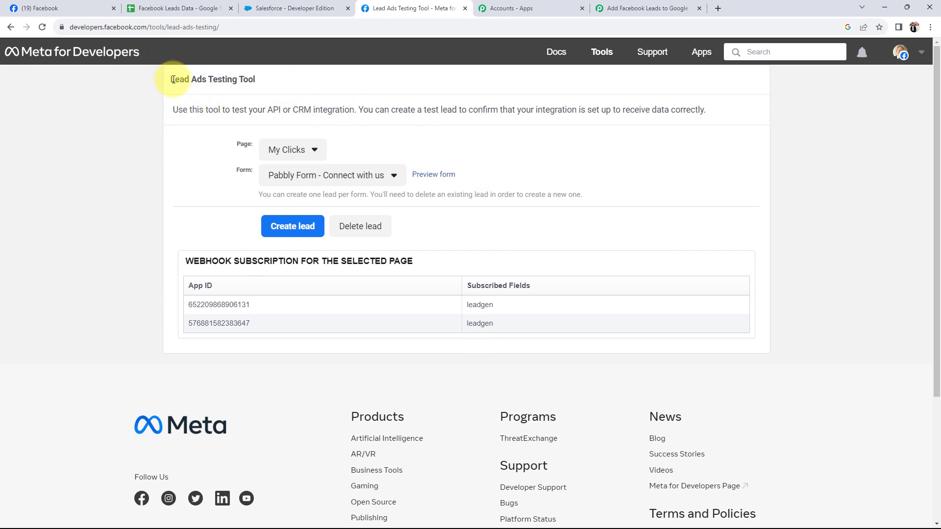
left_click_drag(175, 78, 260, 84)
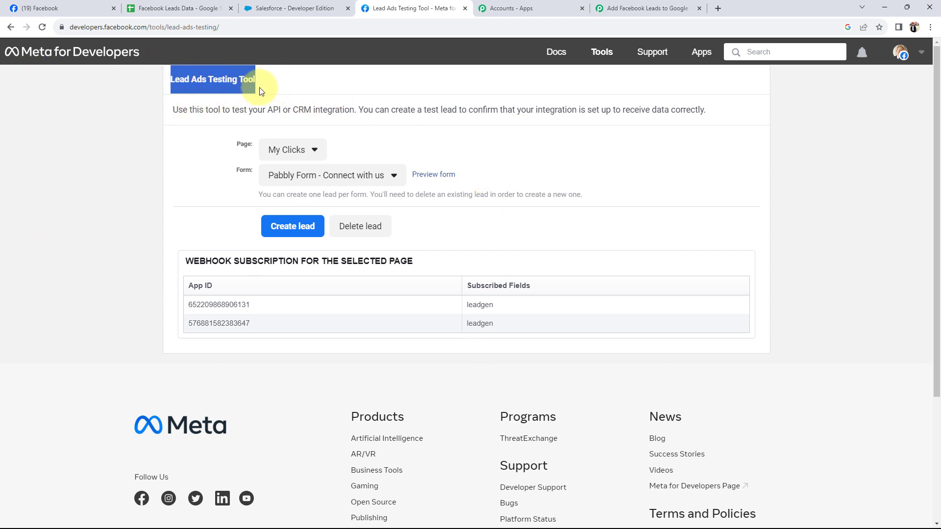
left_click(144, 218)
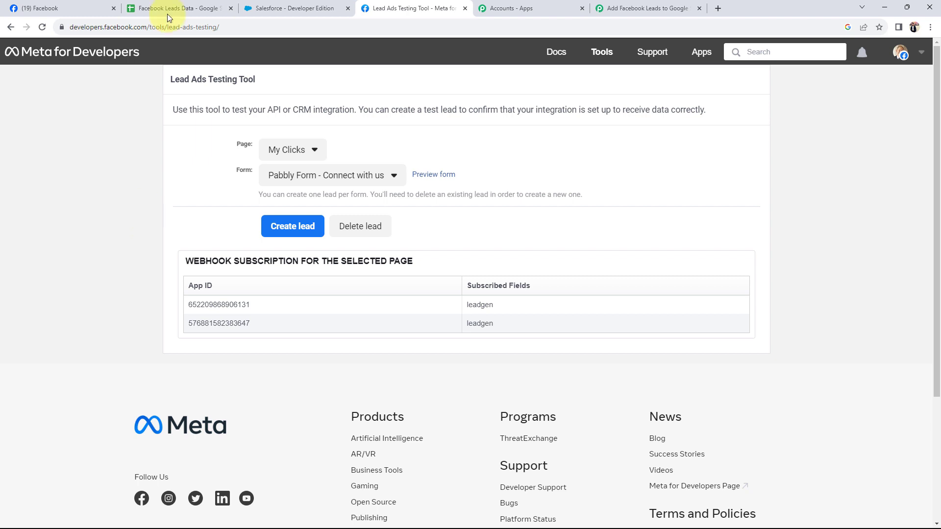
left_click_drag(170, 79, 267, 84)
left_click(116, 192)
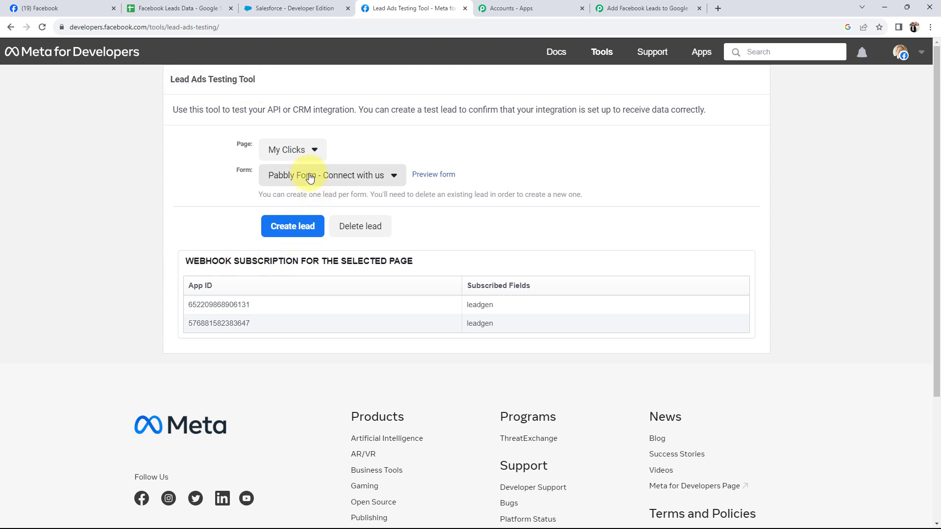
- Set the testing tool's page to My Tour Guide and its form to Contact Form
left_click(296, 151)
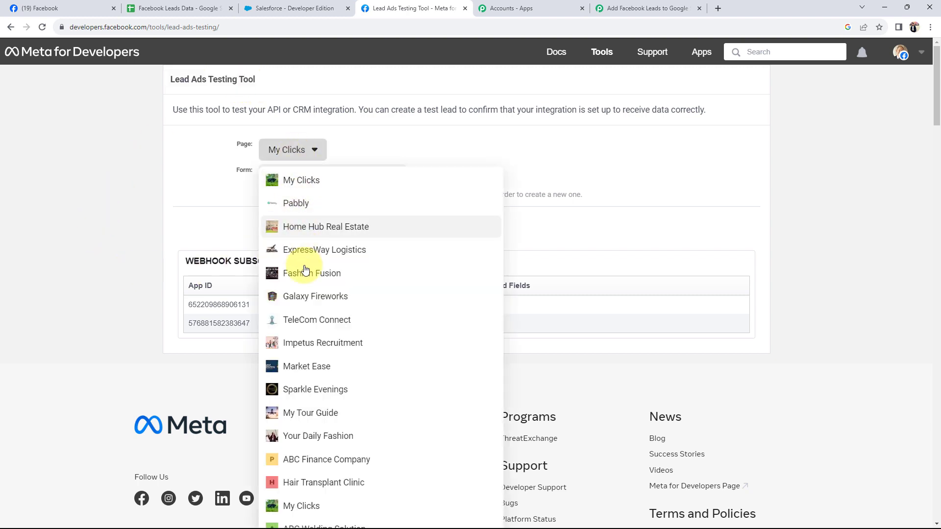
left_click(300, 413)
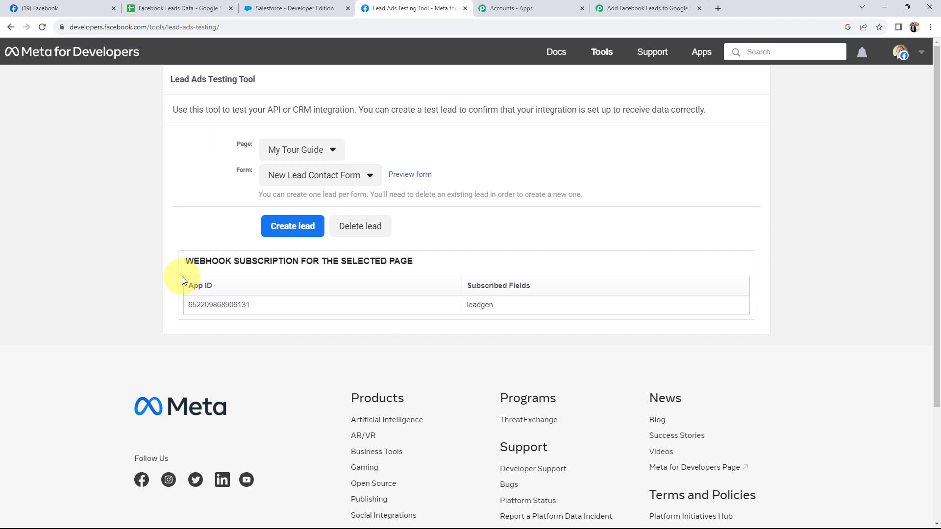
left_click(284, 185)
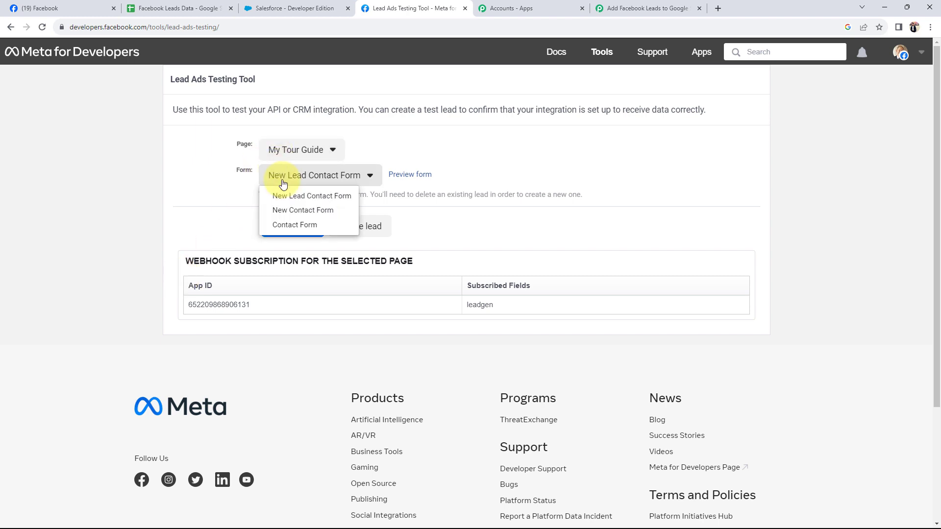
left_click(275, 225)
- Preview the form and submit a test lead with first name, last name, email and phone number, then close the preview
left_click(360, 175)
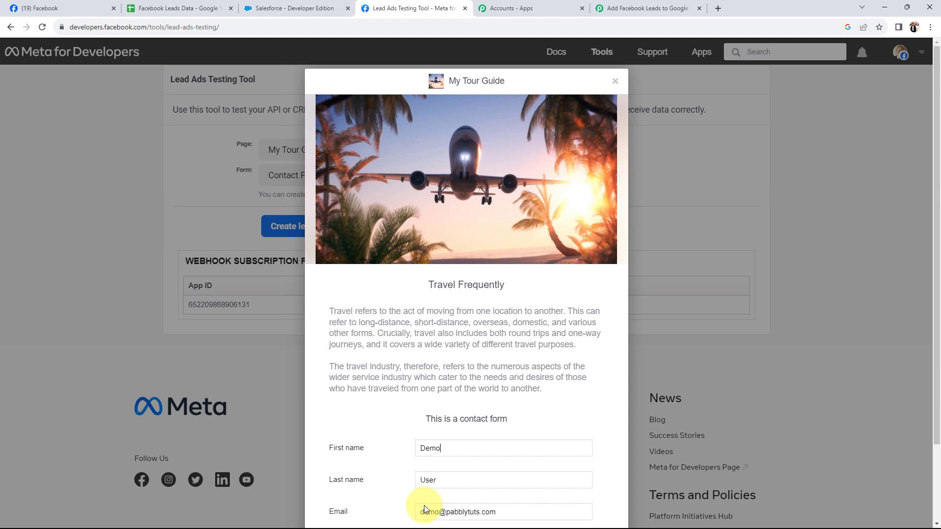
scroll(424, 510, "down", 2)
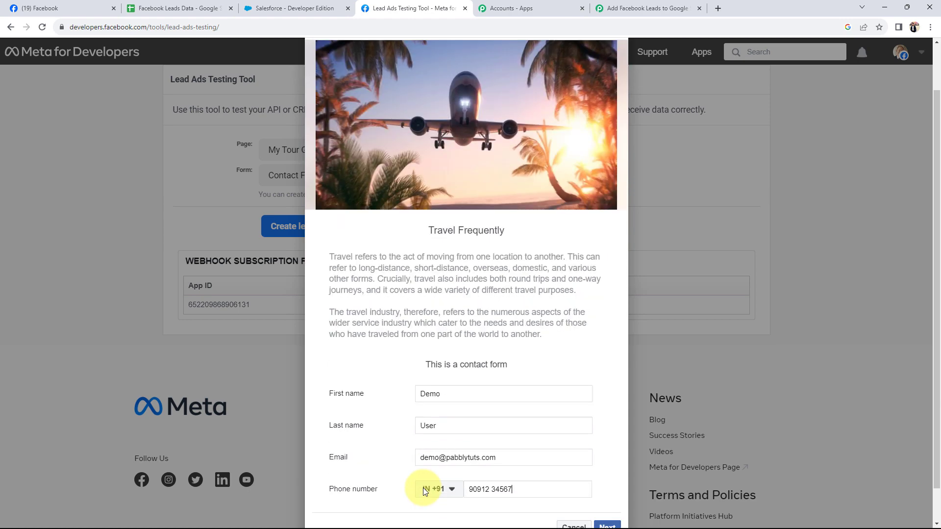
left_click_drag(515, 451, 468, 451)
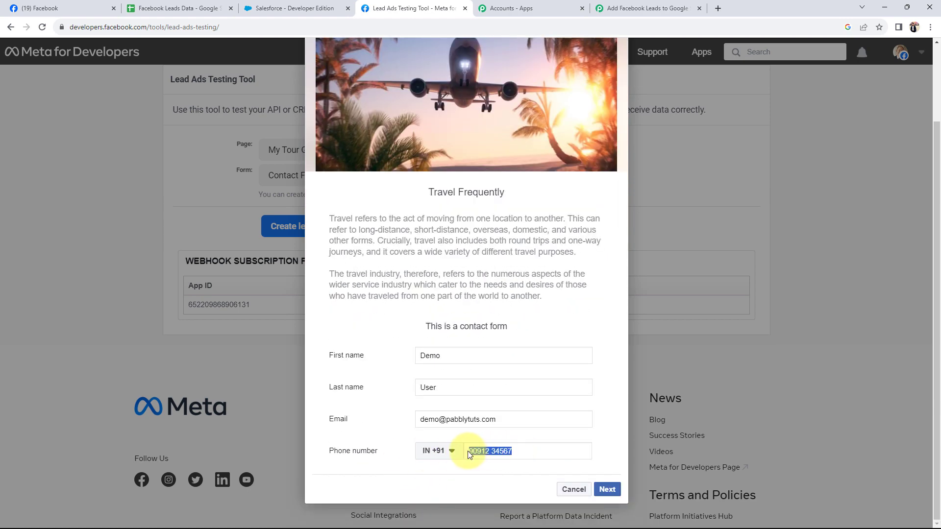
left_click(382, 479)
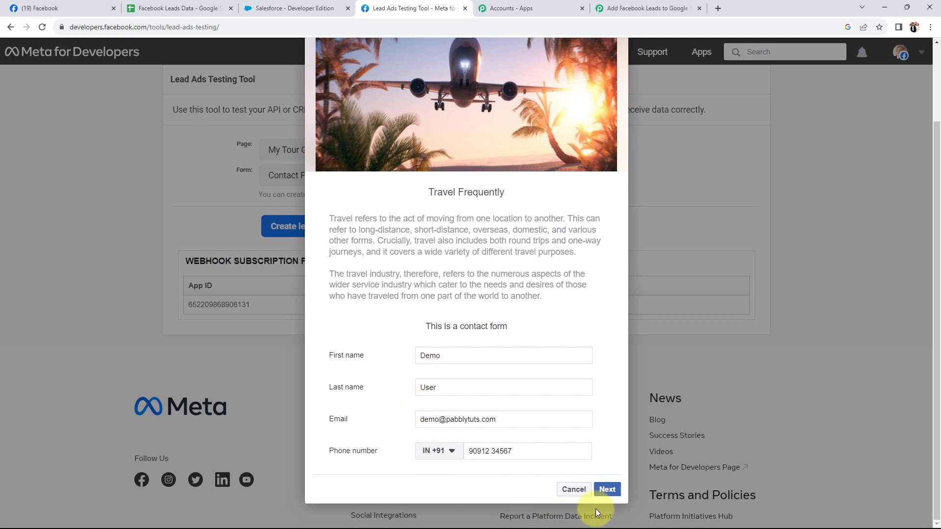
left_click(606, 493)
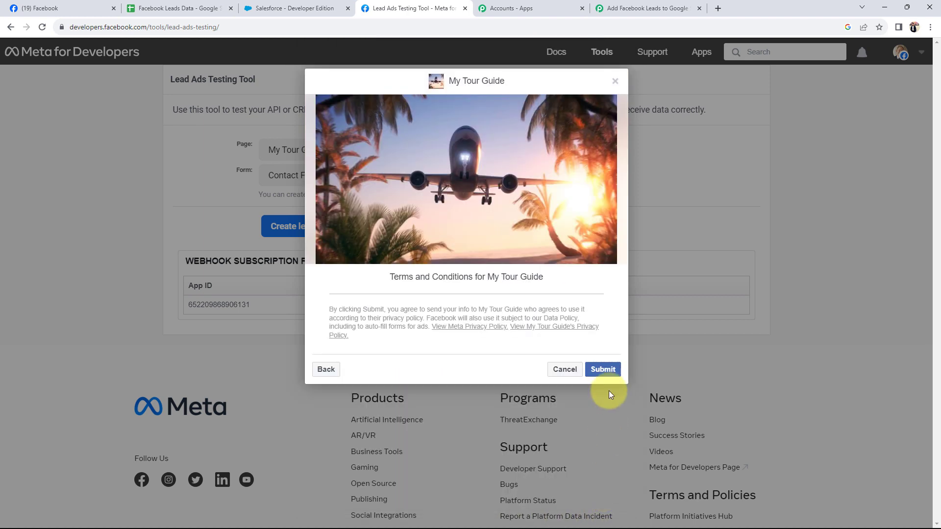
left_click(602, 371)
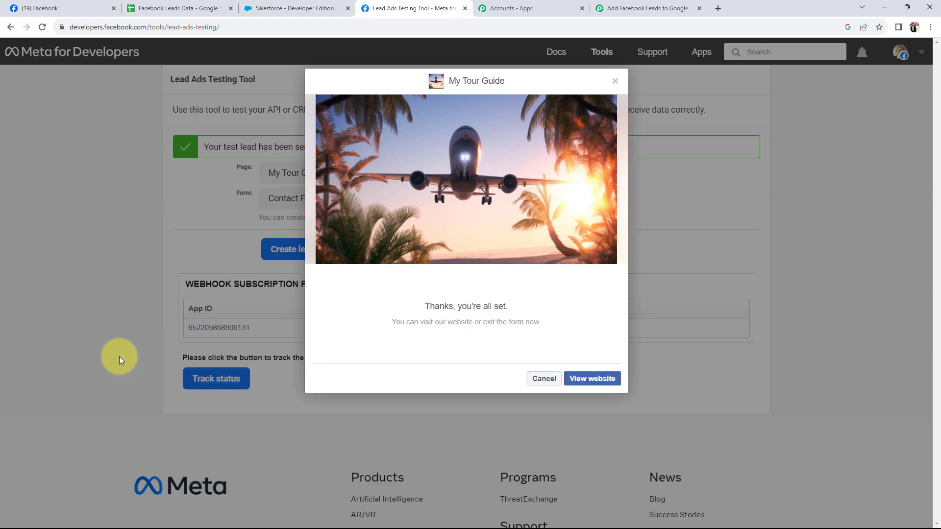
left_click(544, 381)
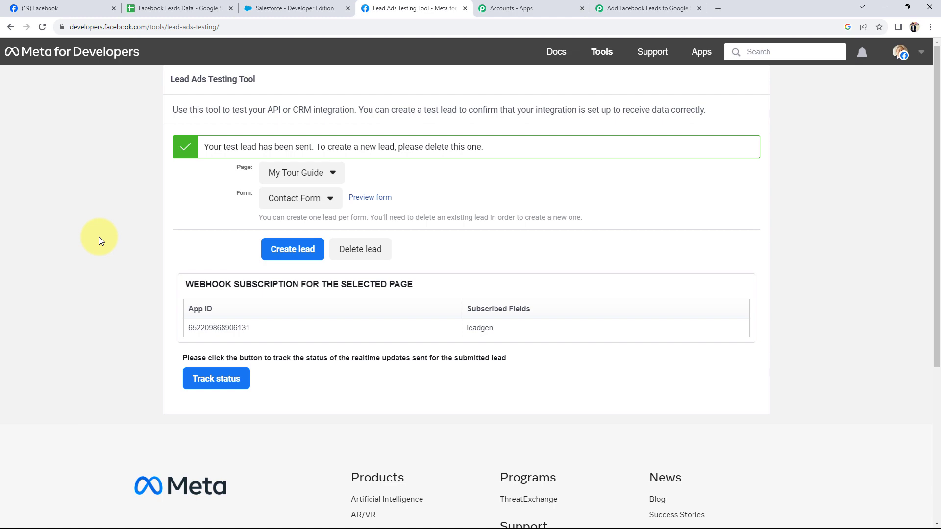
- Switch to the Pabbly Connect workflow and examine the lead's name, email and phone number in the trigger's received response
left_click(597, 8)
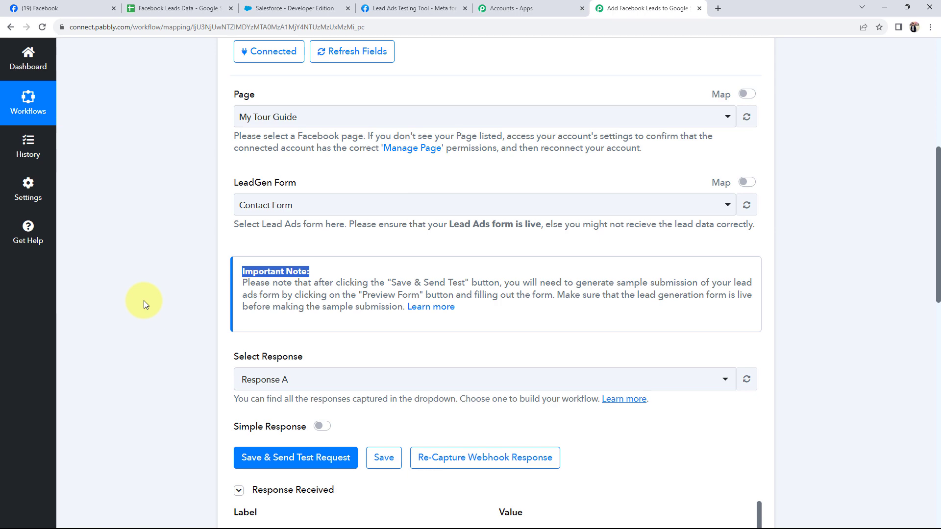
scroll(144, 301, "down", 2)
scroll(144, 301, "down", 6)
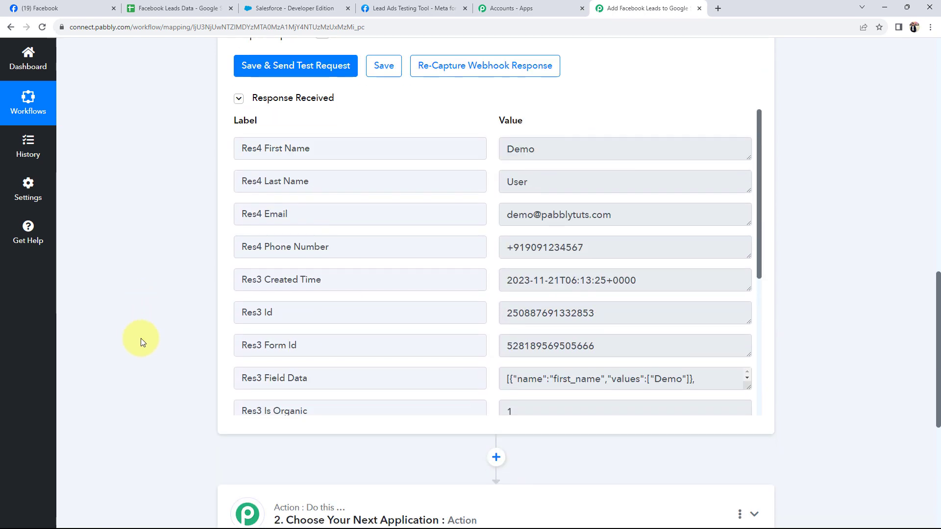
left_click(607, 153)
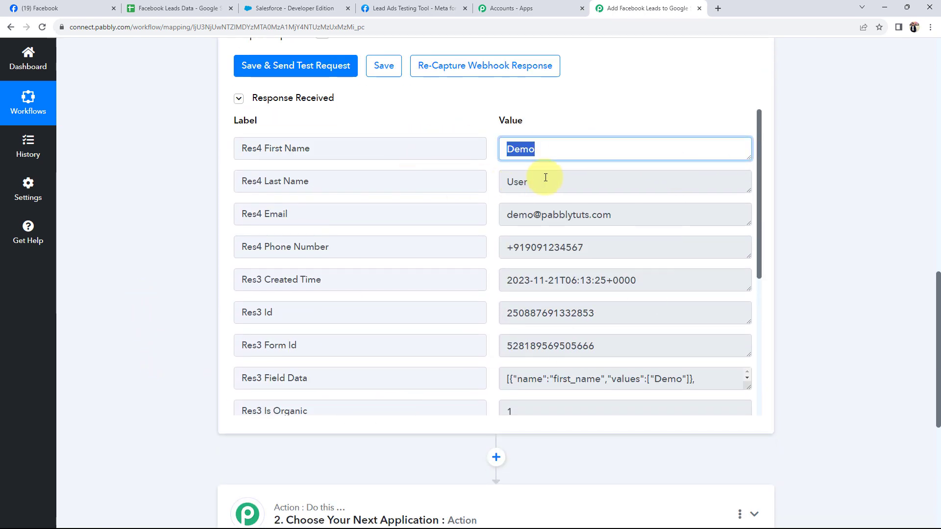
key("Tab")
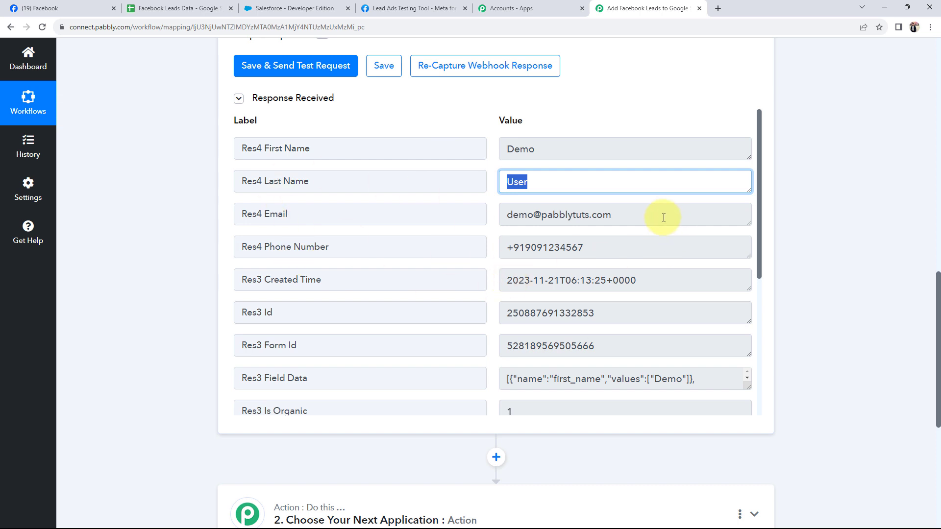
key("Tab")
left_click_drag(584, 248, 498, 249)
left_click(124, 305)
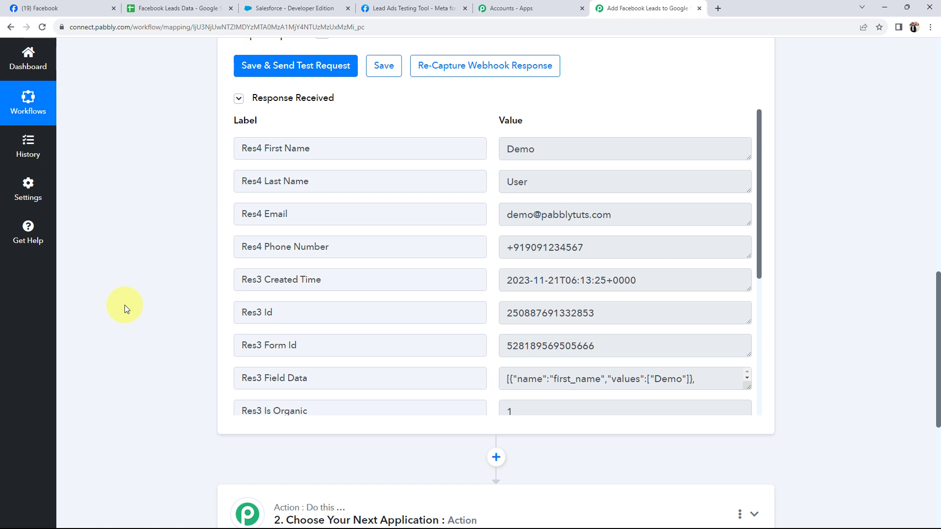
- Collapse the Facebook Lead Ads trigger and reopen it to review the first name in the captured response
scroll(125, 304, "up", 14)
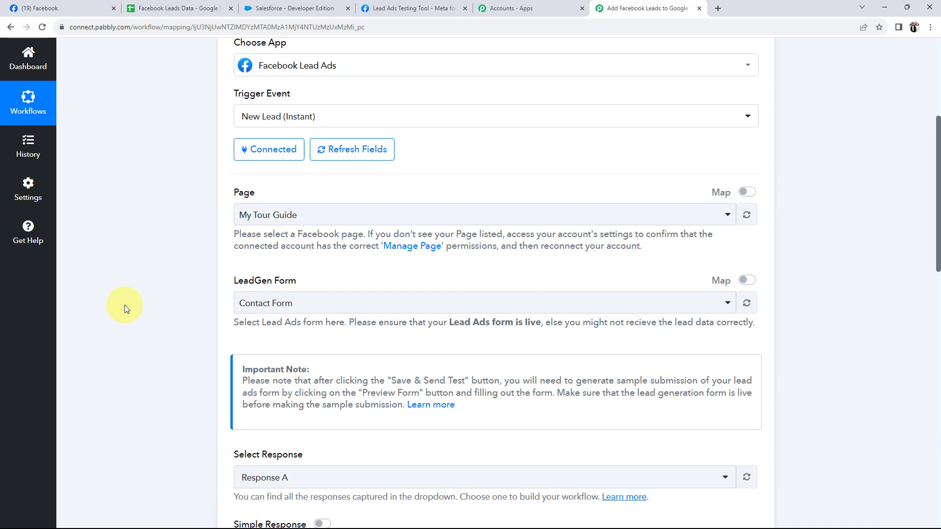
left_click(539, 191)
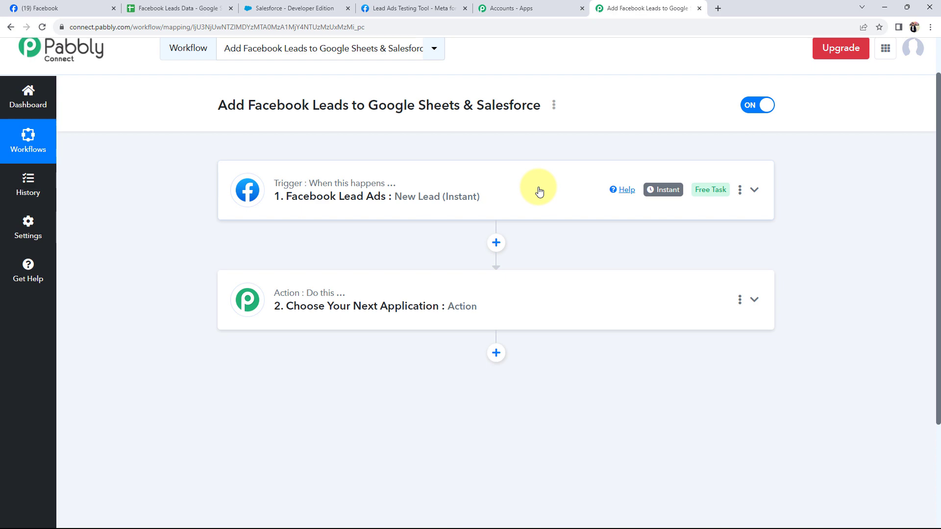
left_click(399, 193)
scroll(551, 235, "down", 13)
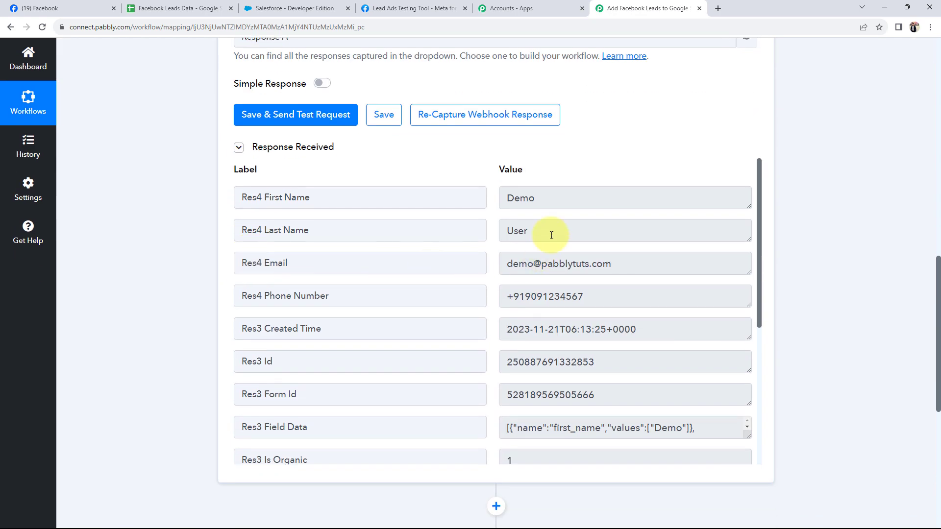
left_click(573, 196)
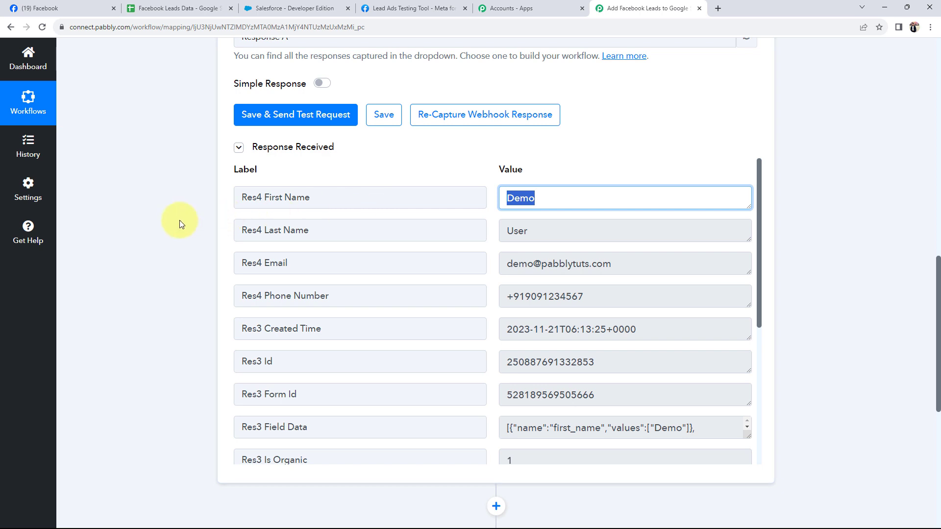
- Set the second step's action app to Google Sheets with the Add New Row event
scroll(179, 219, "down", 7)
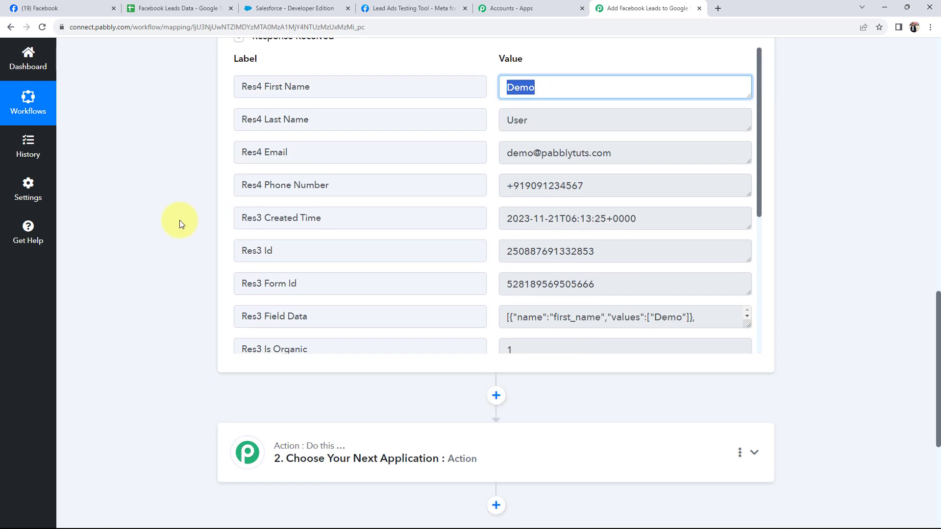
left_click(254, 243)
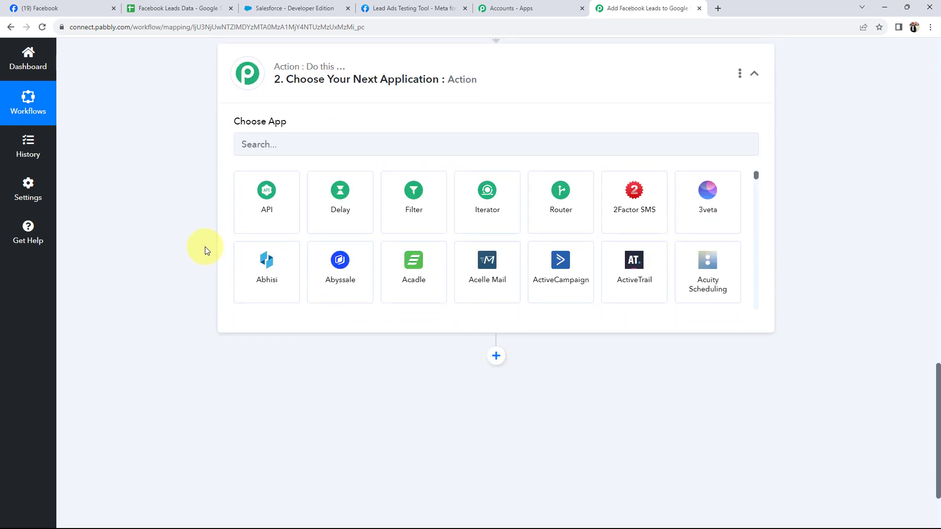
left_click(280, 150)
type("goo")
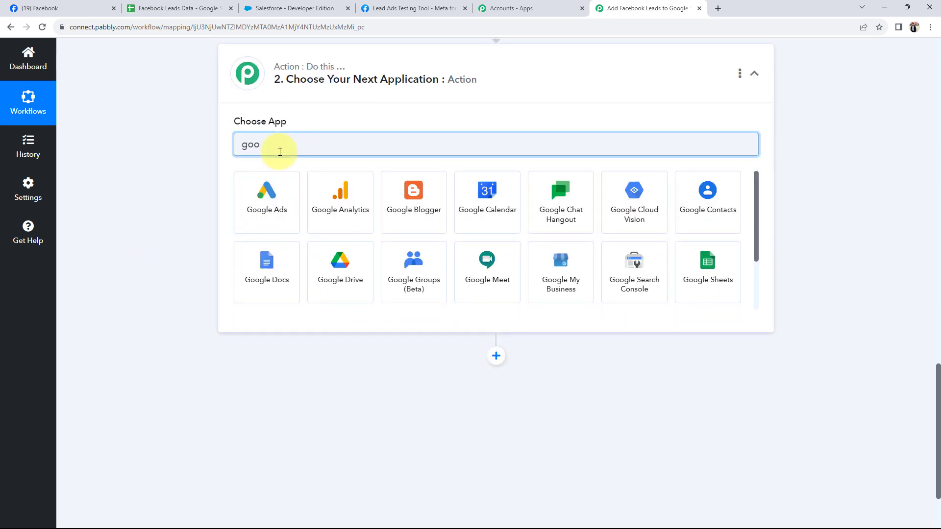
left_click(708, 274)
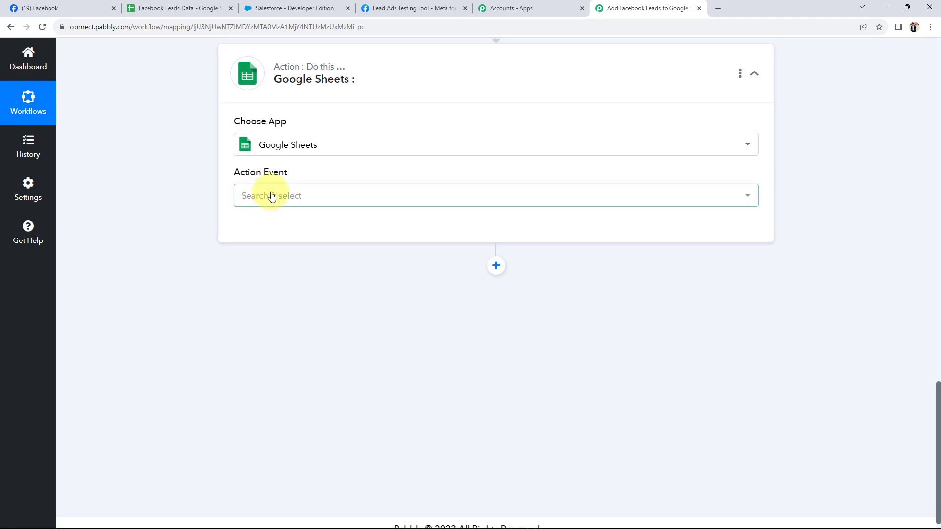
left_click(271, 196)
left_click(271, 265)
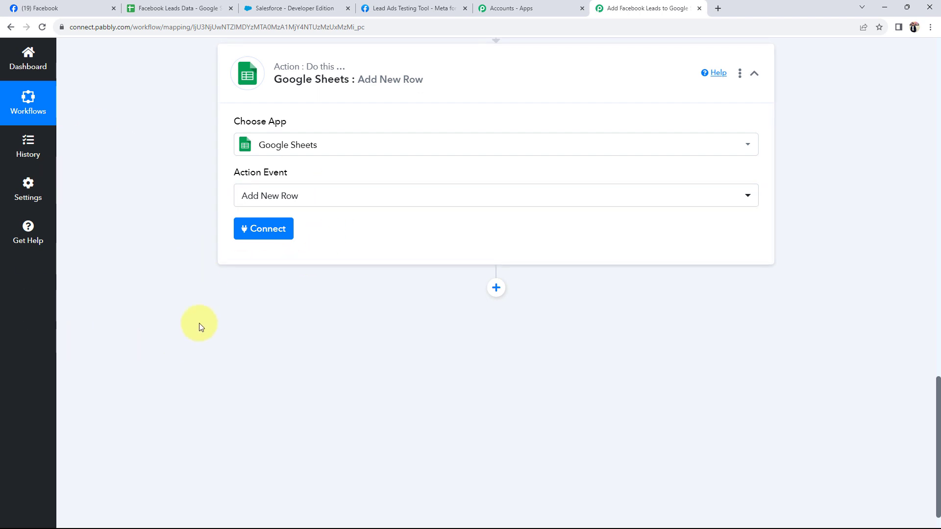
- Connect the action to Google Sheets through a new connection, signing in with the Google account and allowing Pabbly Connect access
left_click(249, 236)
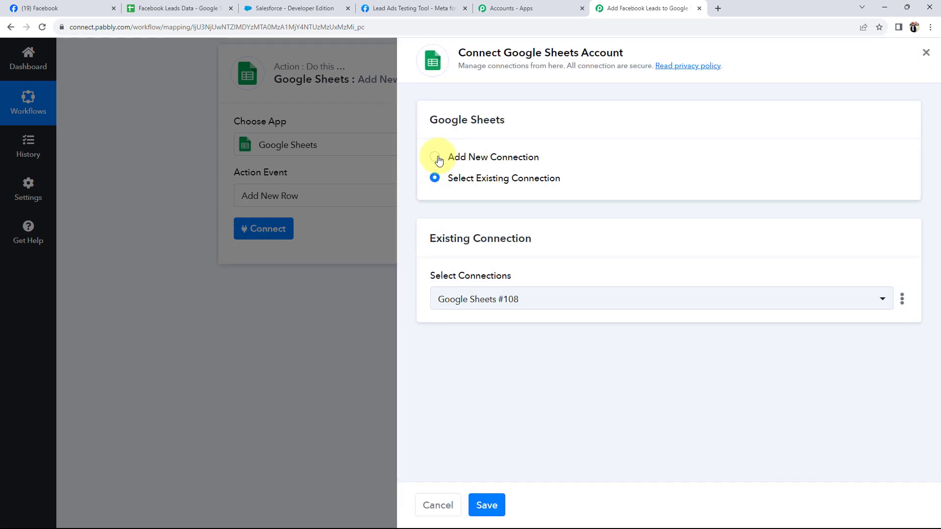
left_click(434, 157)
left_click(473, 303)
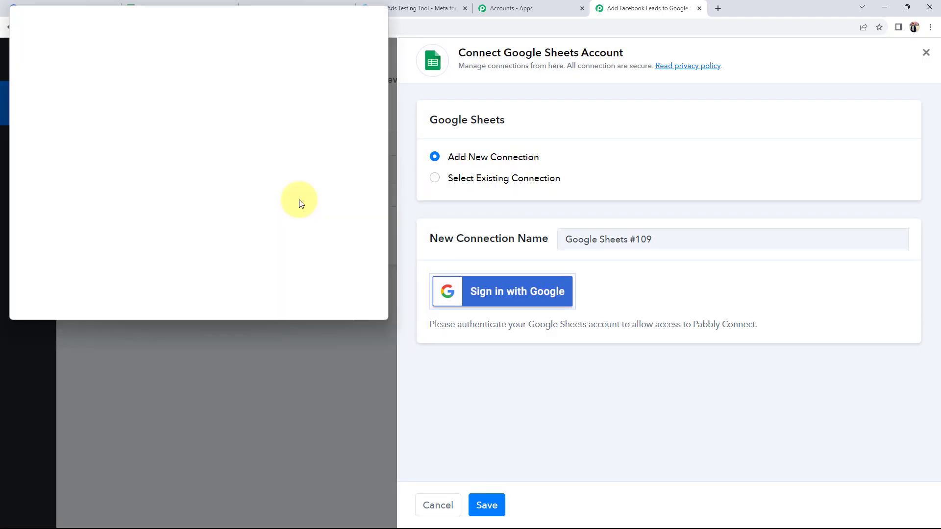
left_click(125, 199)
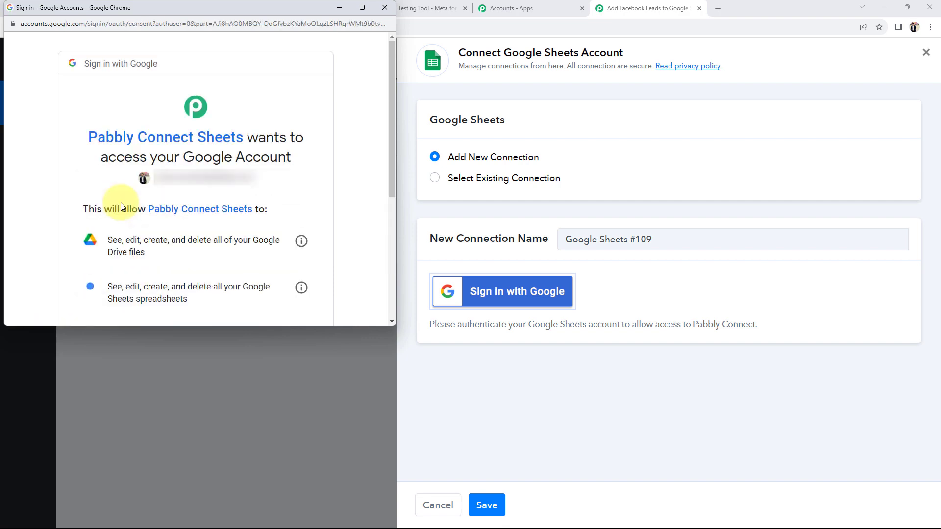
scroll(120, 202, "down", 4)
left_click(235, 276)
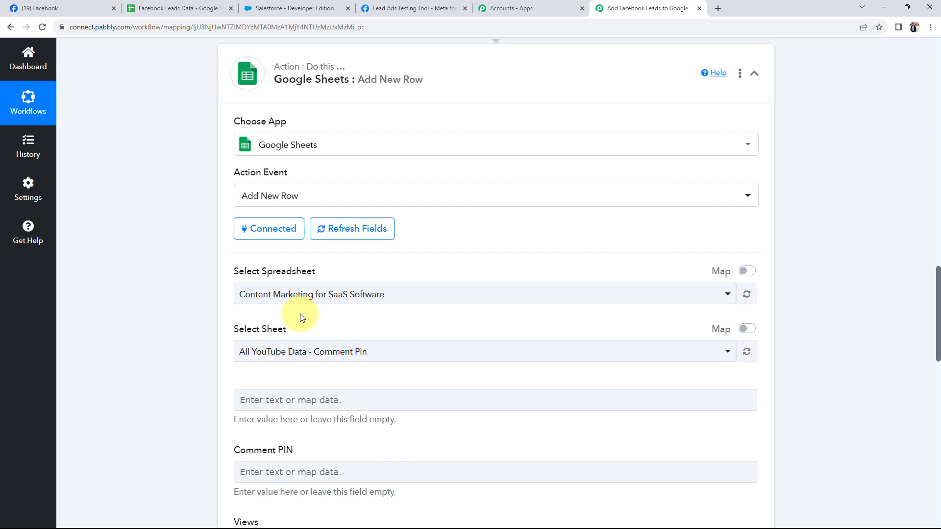
- Browse the list of spreadsheets available to the Google Sheets action and close it without choosing one
left_click(374, 301)
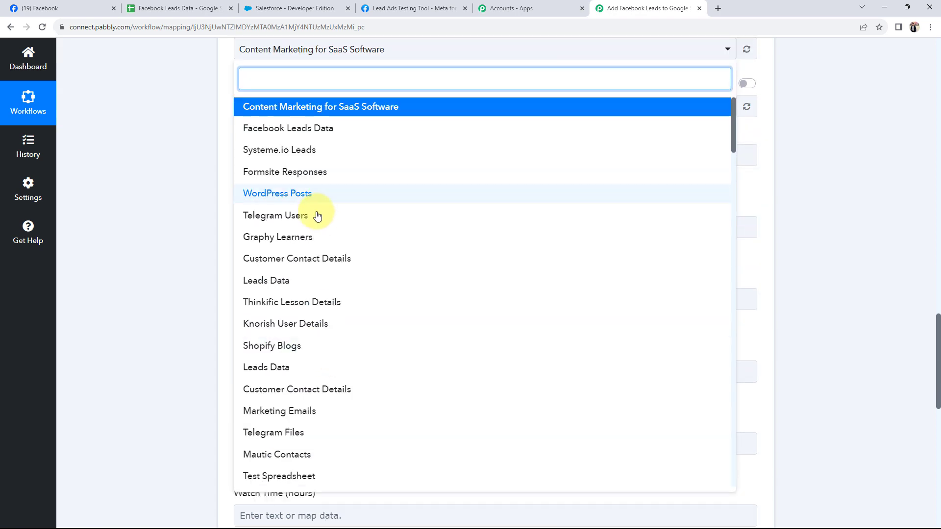
scroll(311, 325, "down", 10)
scroll(310, 336, "down", 5)
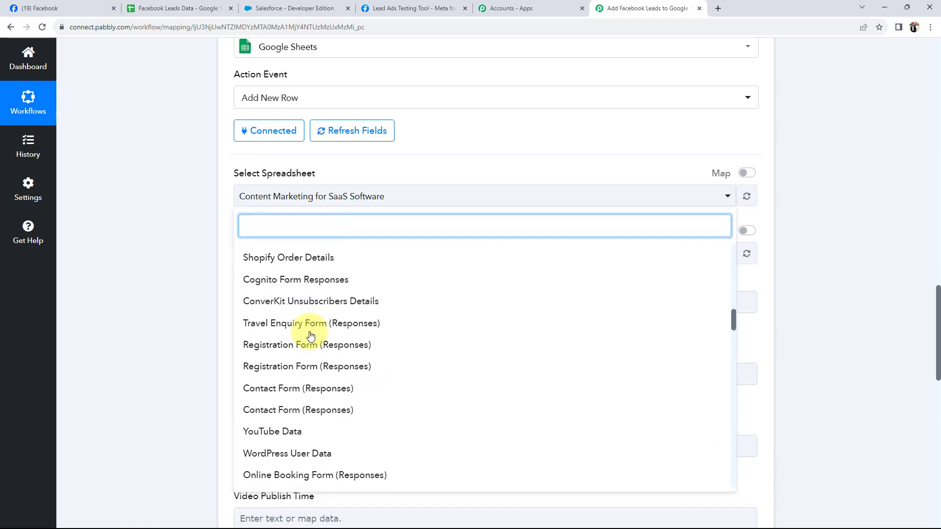
scroll(310, 335, "up", 15)
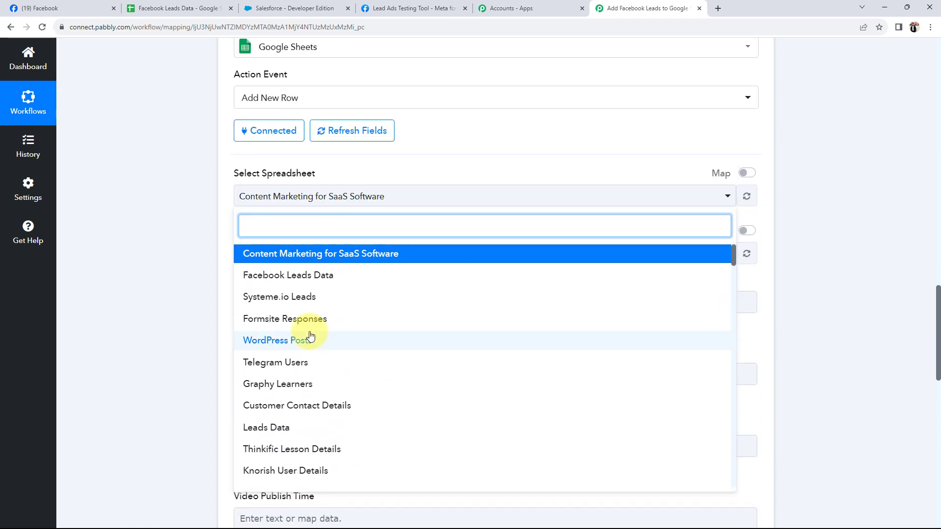
left_click(143, 290)
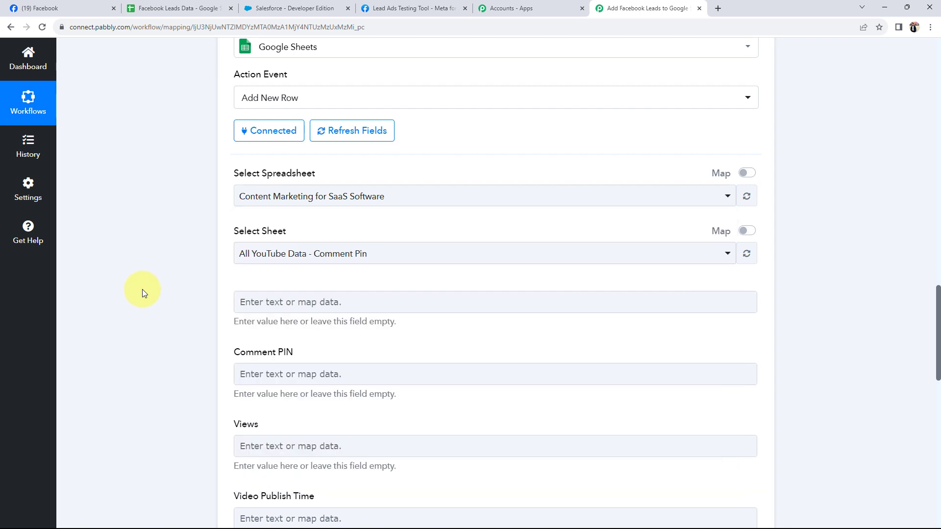
scroll(143, 293, "up", 1)
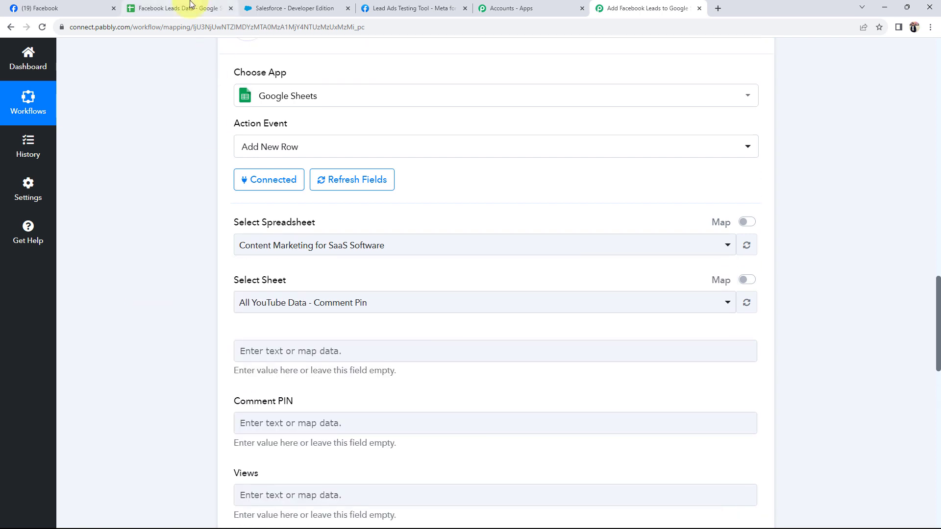
- Check the target spreadsheet's title in Google Sheets, and set the action's spreadsheet to Facebook Leads Data with Sheet1
left_click(177, 8)
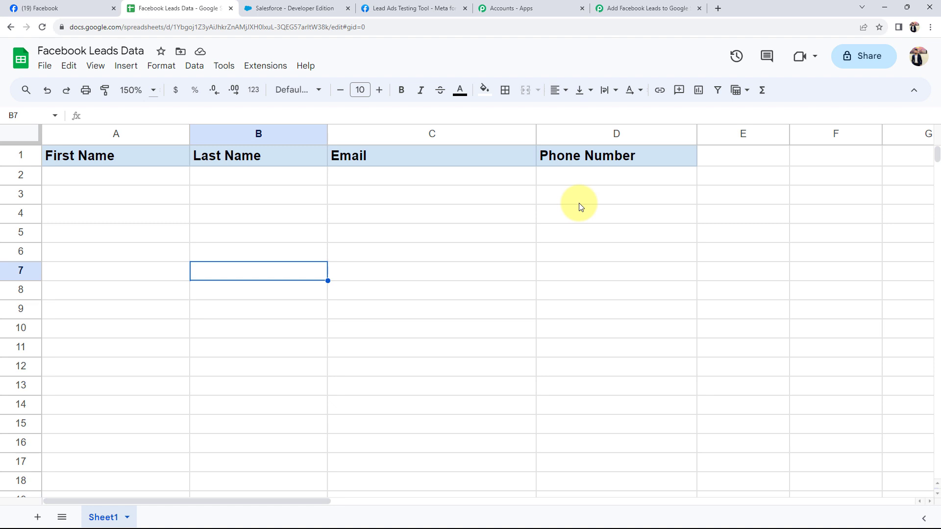
left_click(647, 8)
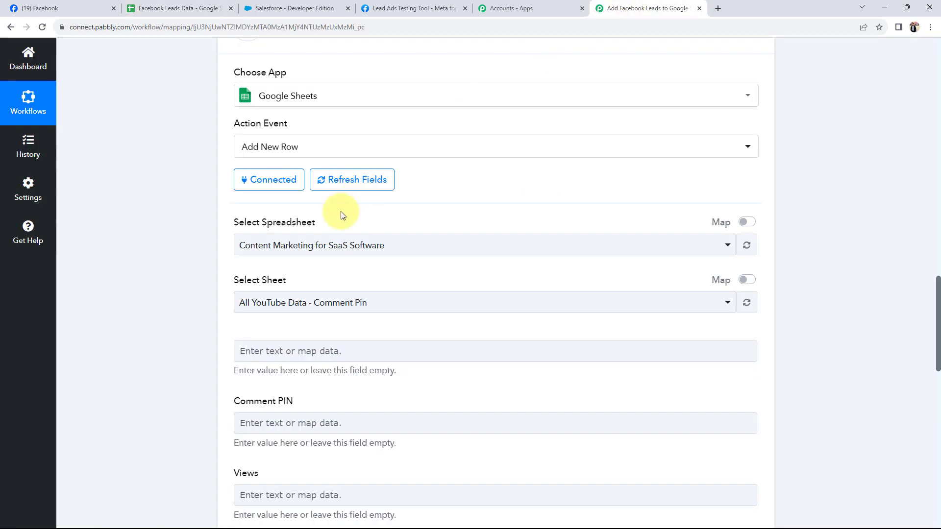
left_click(299, 249)
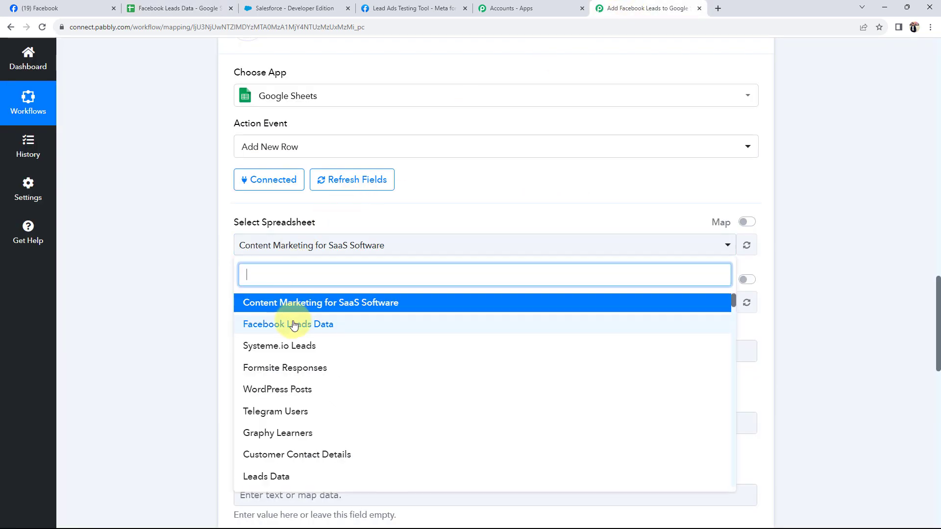
left_click(294, 325)
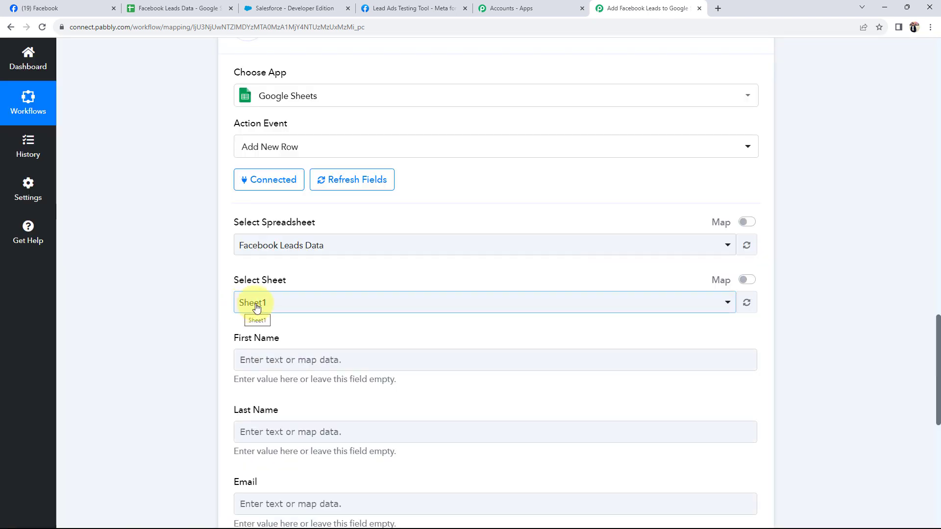
left_click(241, 306)
left_click(271, 361)
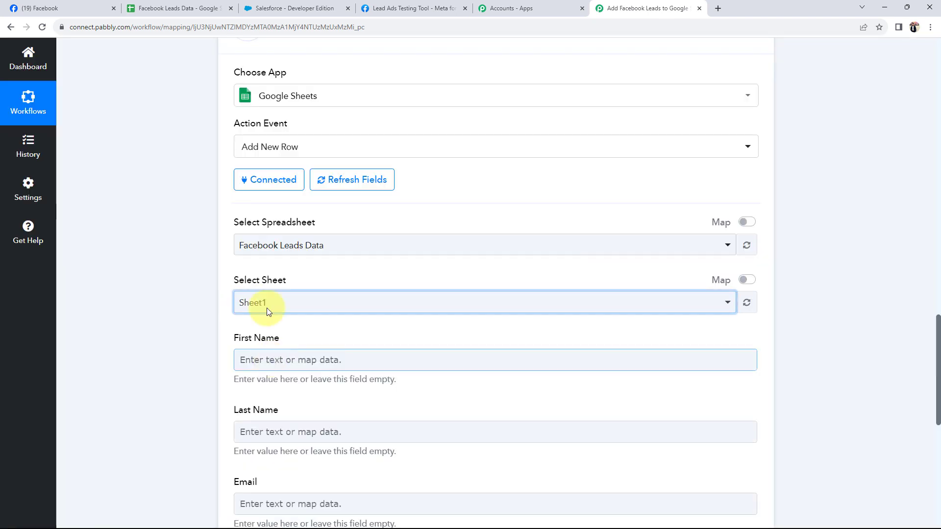
- Compare the column headers in the Google Sheets file with the action's mapping fields and the lead details in the trigger's response
left_click(195, 9)
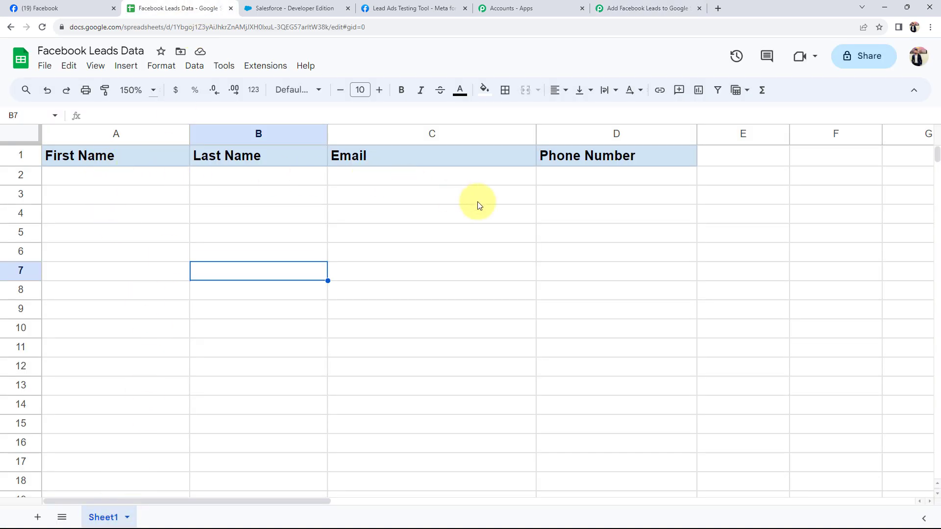
left_click(624, 7)
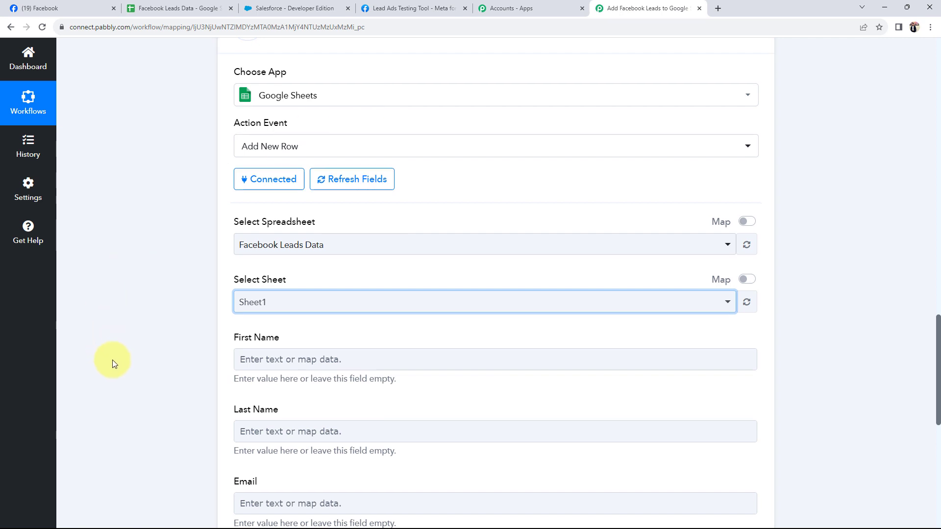
scroll(176, 324, "down", 4)
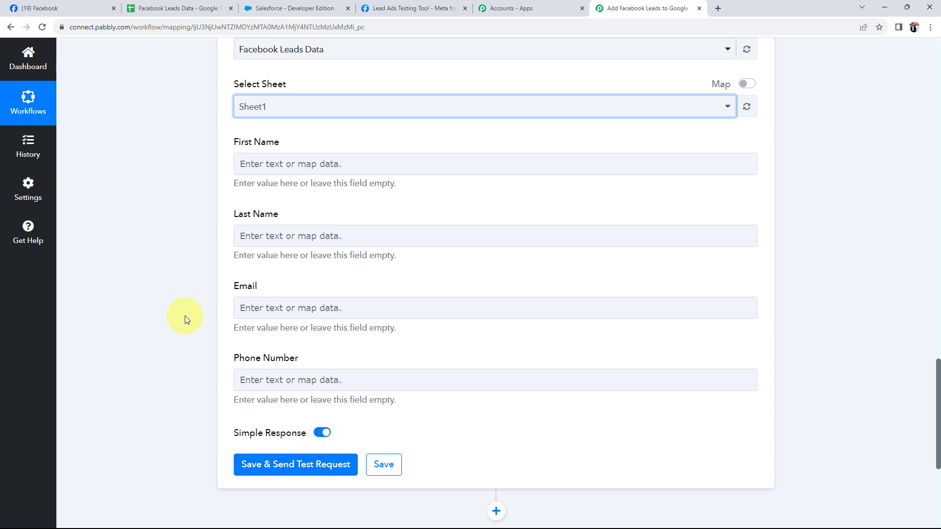
scroll(184, 315, "up", 15)
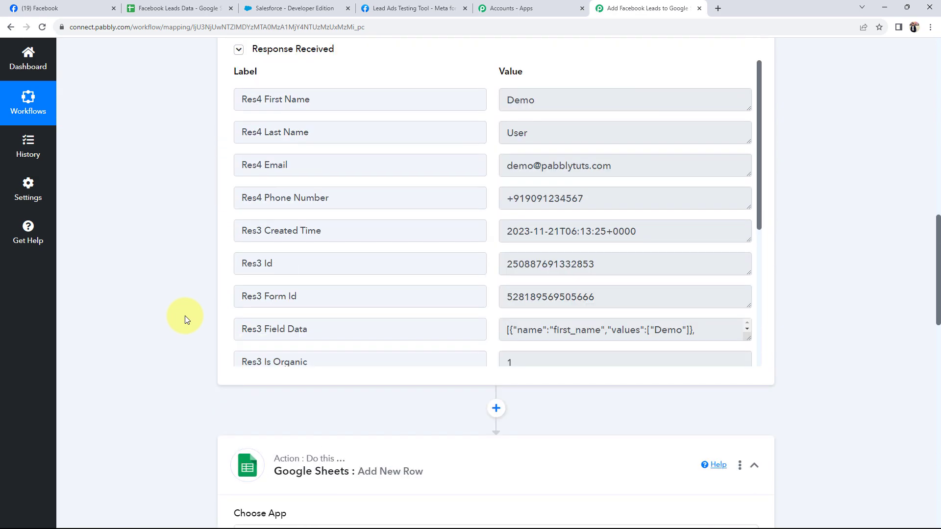
double_click(512, 133)
double_click(504, 104)
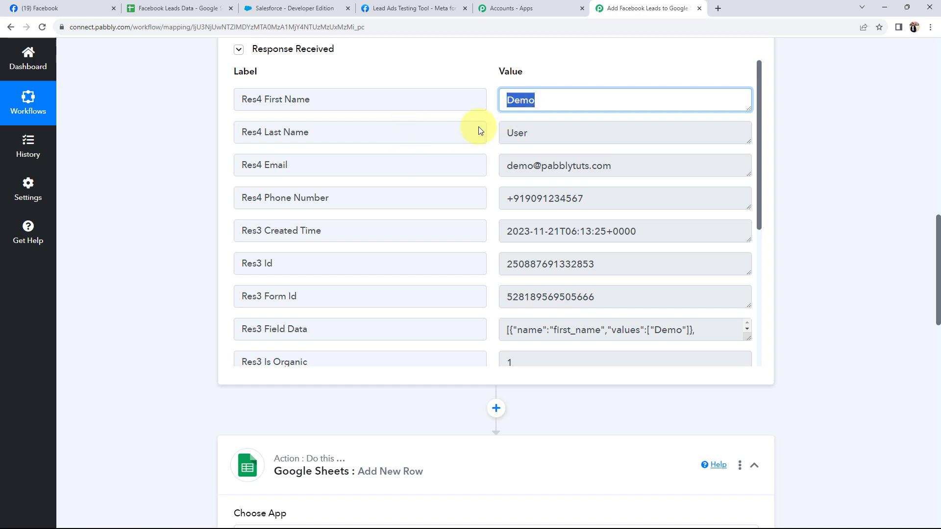
scroll(227, 259, "down", 5)
scroll(194, 279, "down", 12)
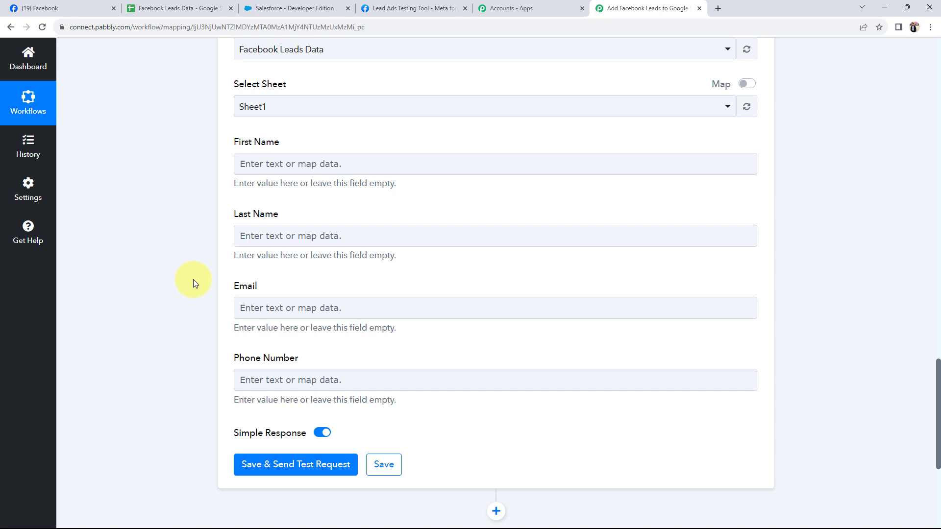
scroll(193, 279, "up", 15)
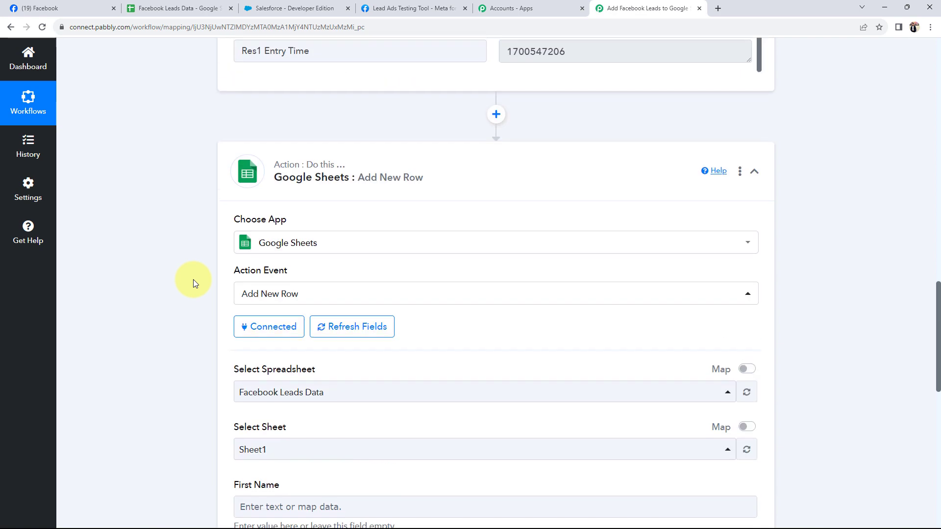
scroll(107, 398, "down", 15)
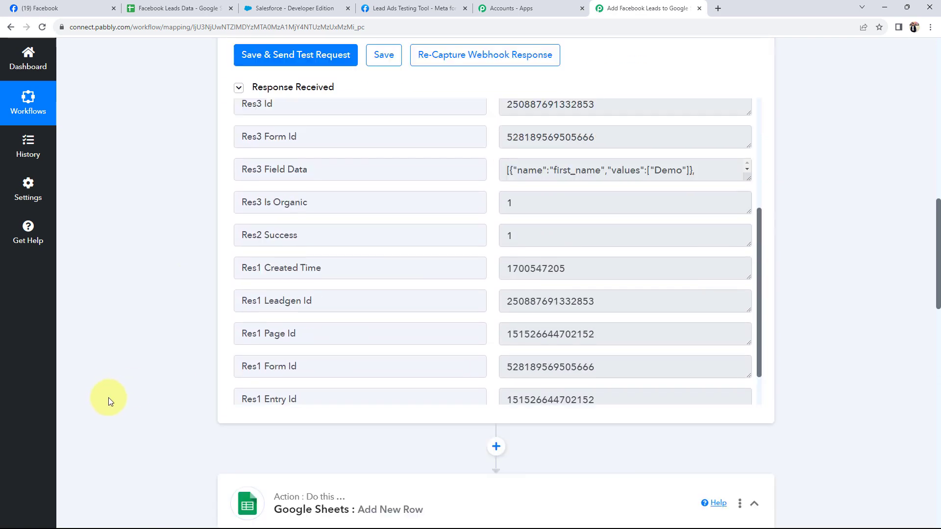
scroll(108, 397, "down", 3)
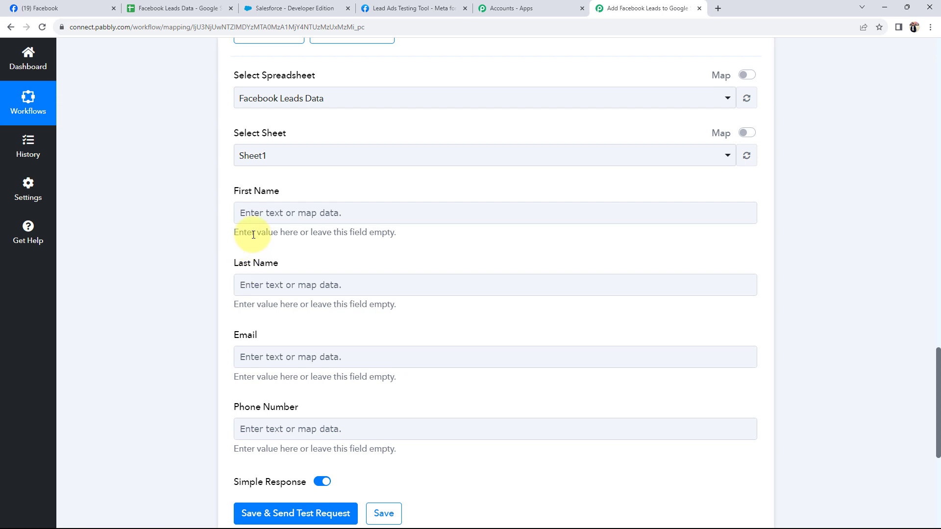
- Map the First Name field to Res4 First Name from the Facebook Lead Ads: New Lead (Instant) data
left_click(255, 215)
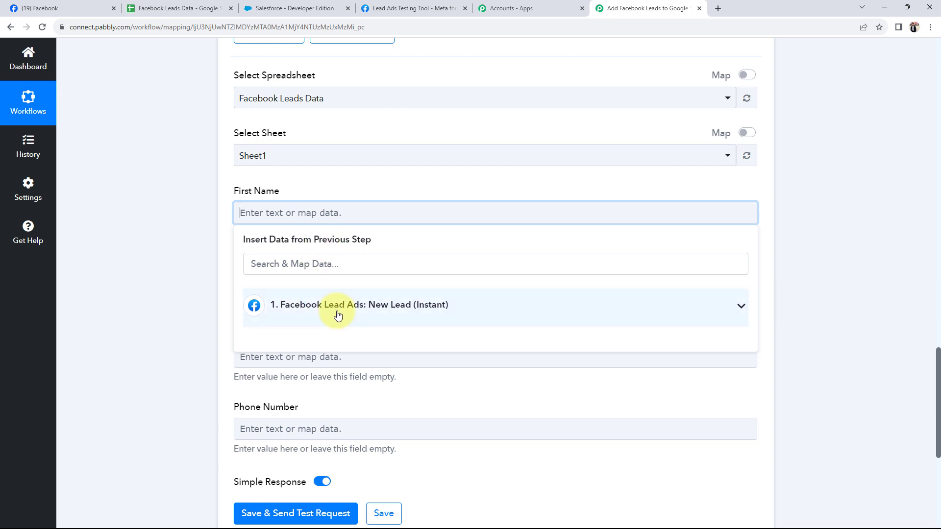
left_click(741, 306)
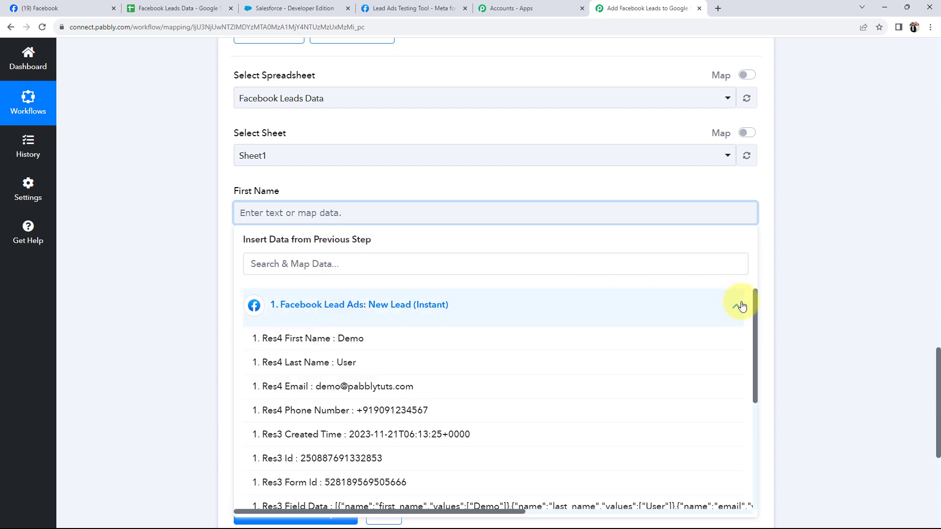
scroll(491, 431, "down", 1)
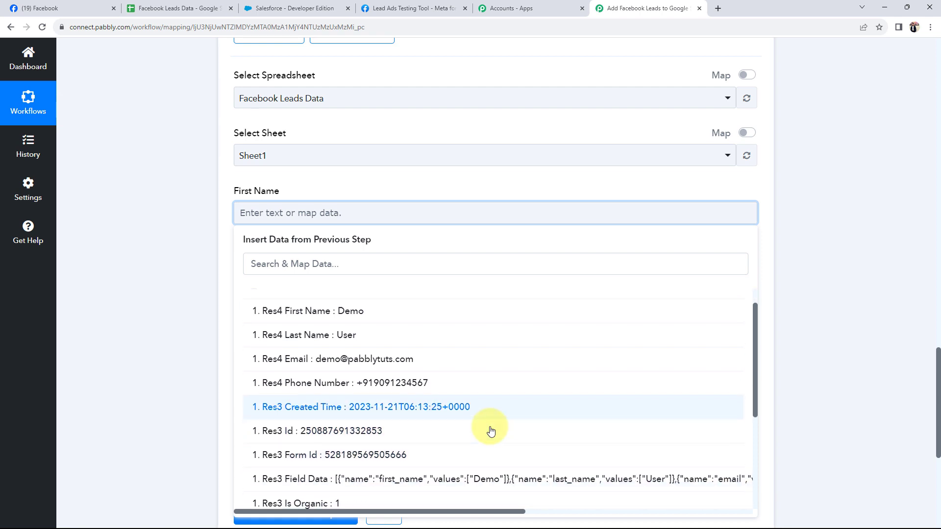
scroll(490, 431, "down", 5)
scroll(447, 431, "up", 8)
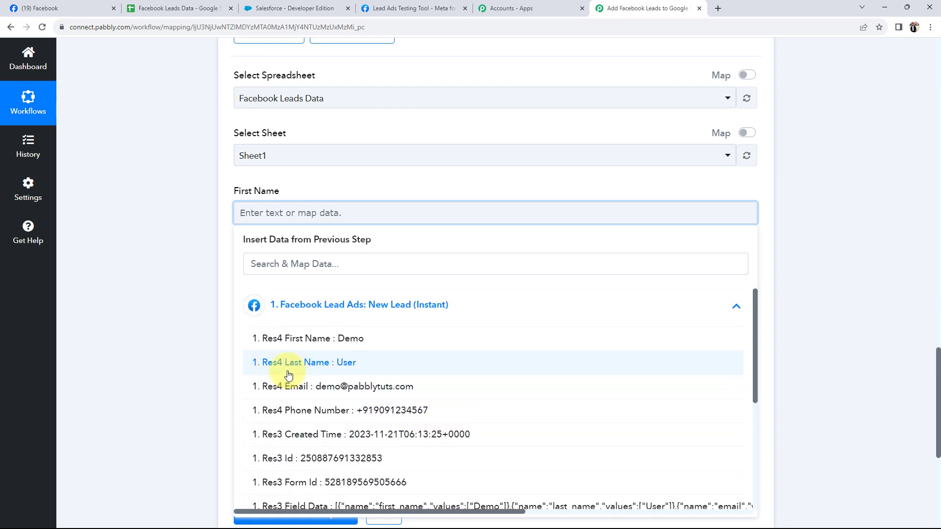
left_click(347, 338)
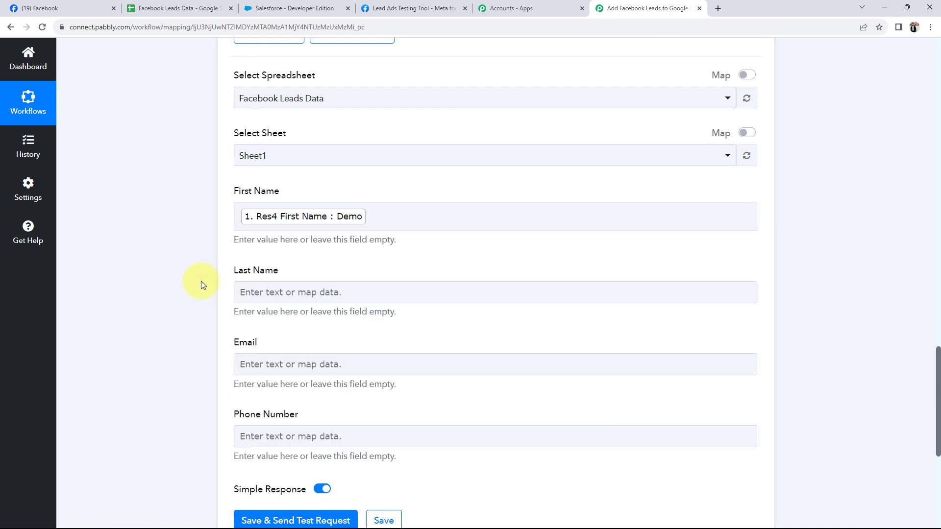
- Map the Last Name field to Res4 Last Name and the Email field to Res4 Email from the Facebook Lead Ads data
scroll(203, 285, "down", 3)
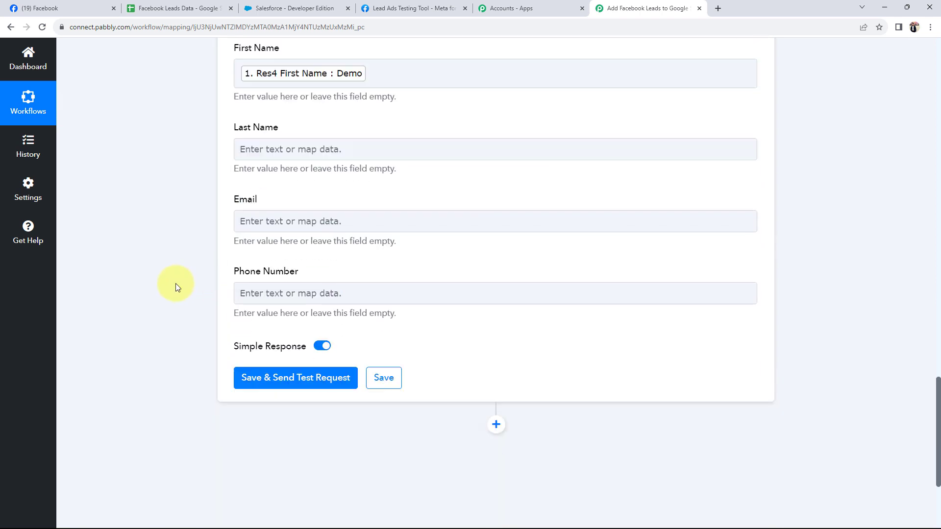
left_click(268, 148)
left_click(292, 236)
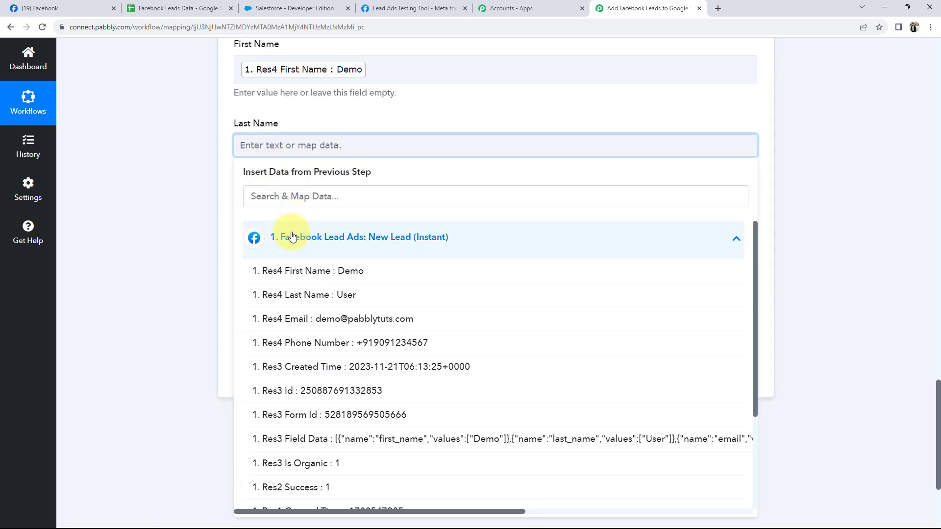
left_click(296, 296)
left_click(256, 234)
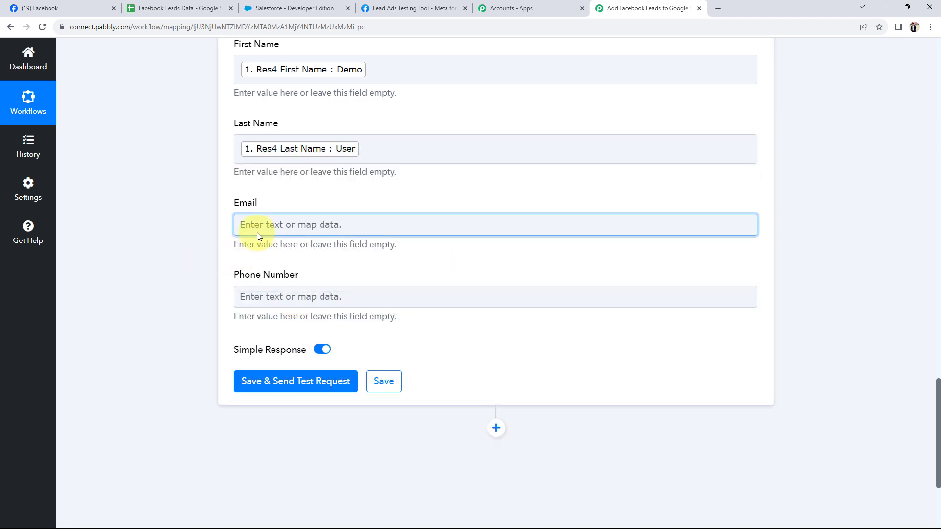
left_click(274, 318)
left_click(309, 399)
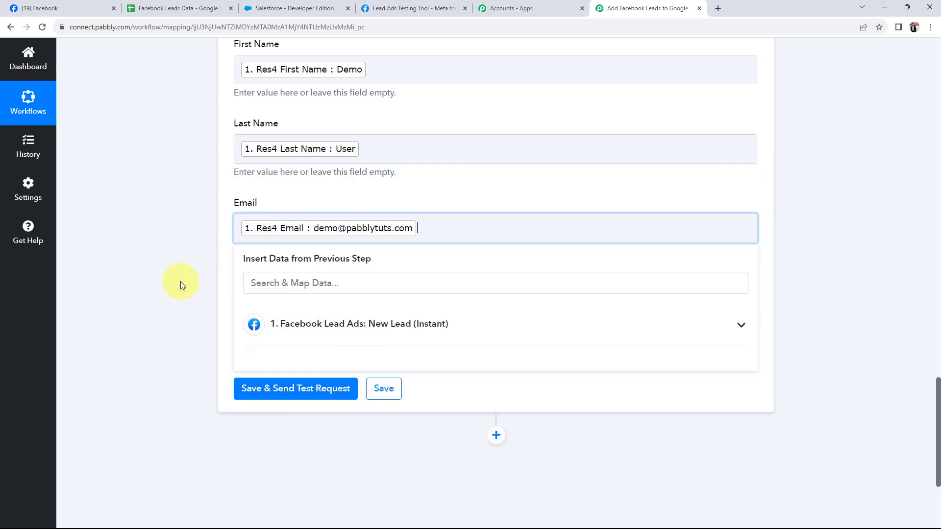
- Map the Phone Number field to Res4 Phone Number from the Facebook Lead Ads data and review the mapped fields
scroll(181, 286, "down", 2)
left_click(252, 209)
left_click(300, 298)
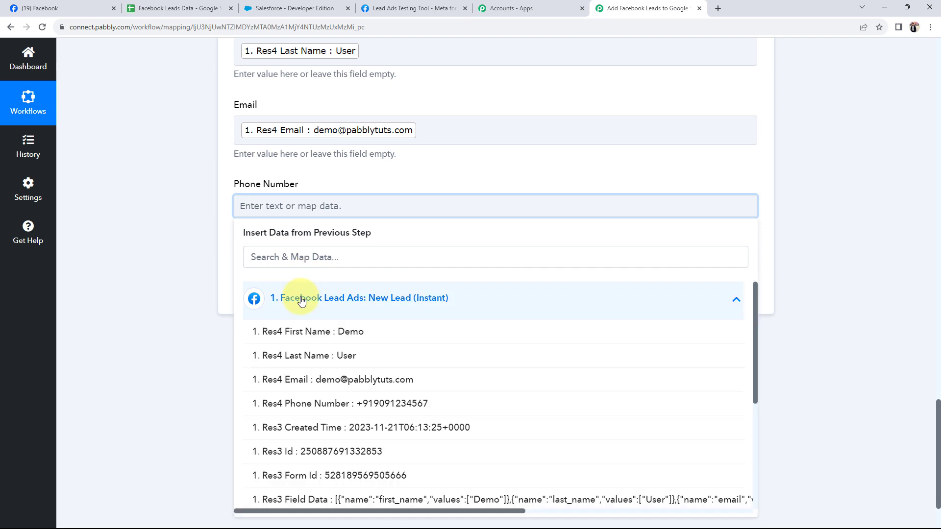
left_click(314, 411)
scroll(171, 295, "up", 2)
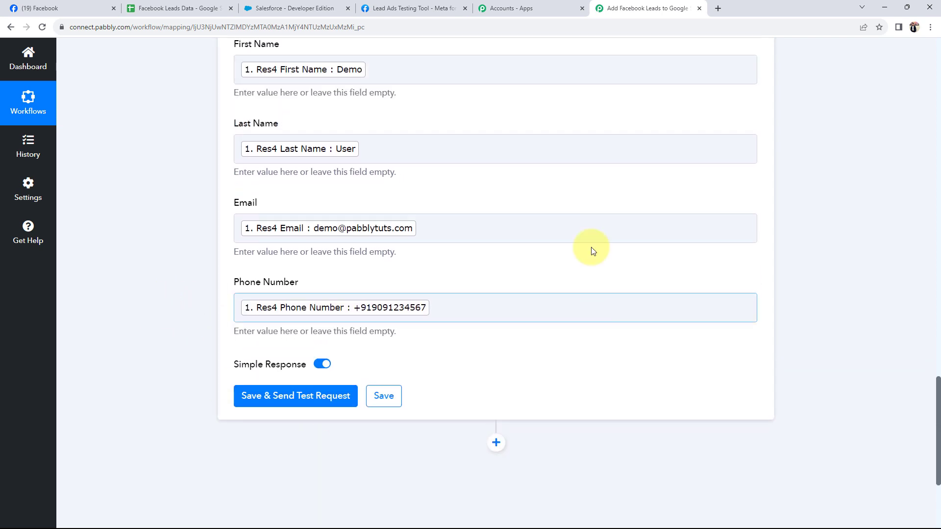
scroll(206, 195, "up", 1)
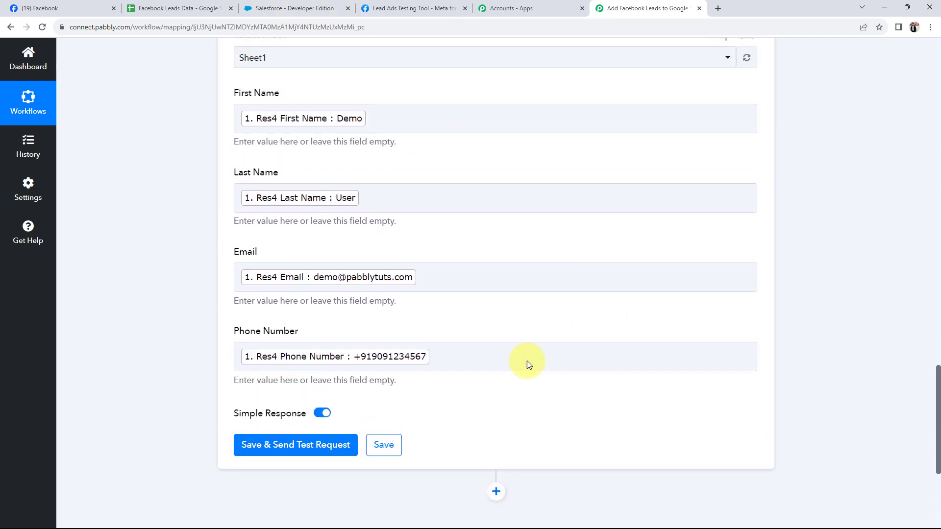
- Check the field mappings against the Facebook Leads Data sheet, and save the Google Sheets action with a test request
left_click(142, 8)
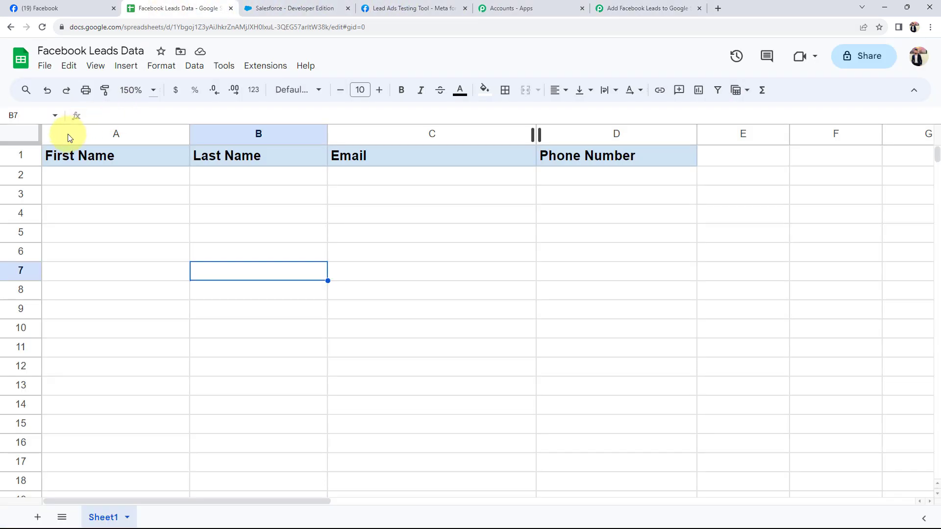
left_click(616, 7)
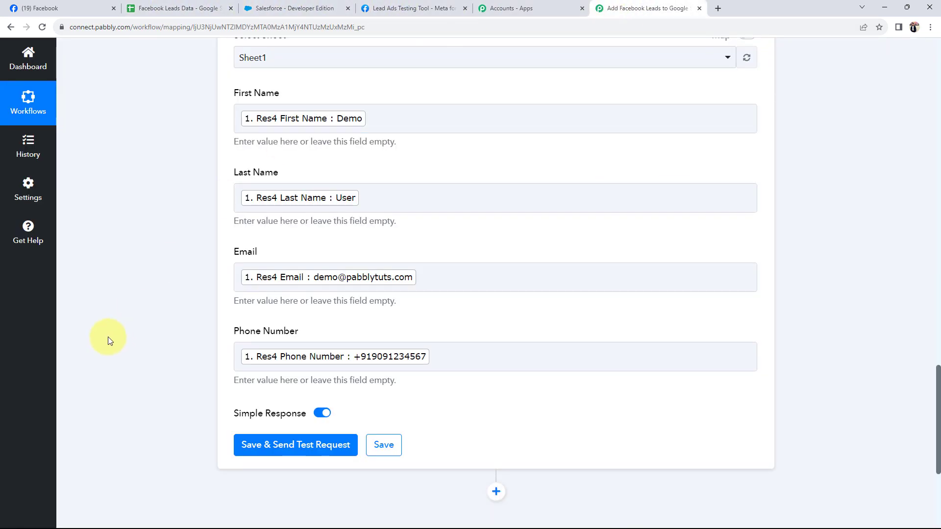
scroll(109, 338, "up", 1)
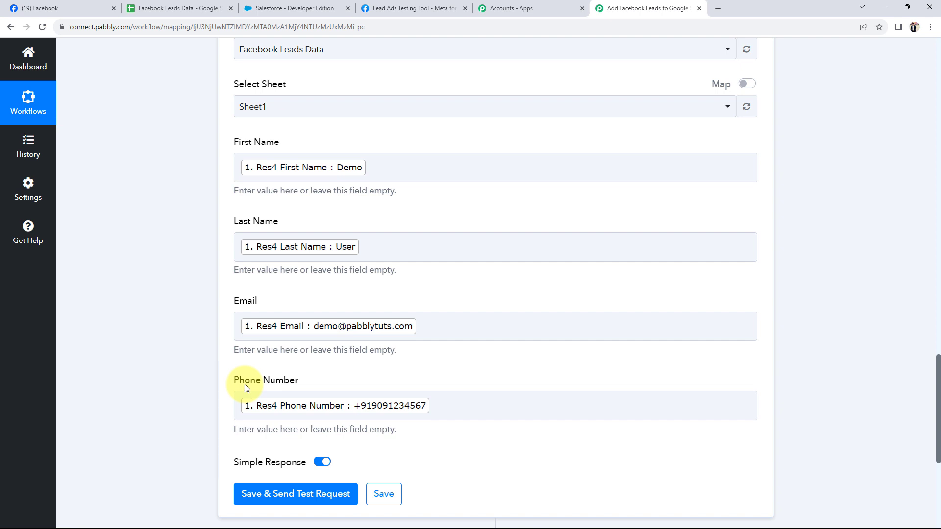
left_click(297, 169)
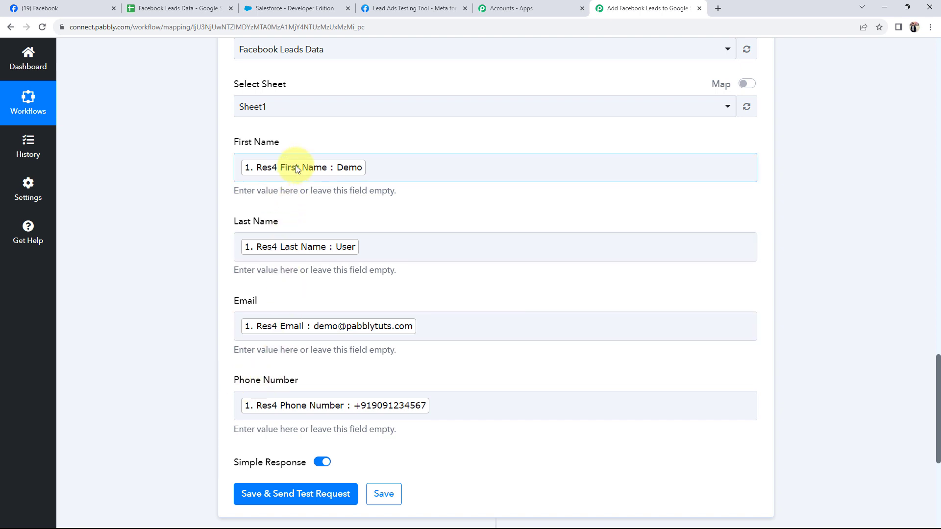
left_click(276, 331)
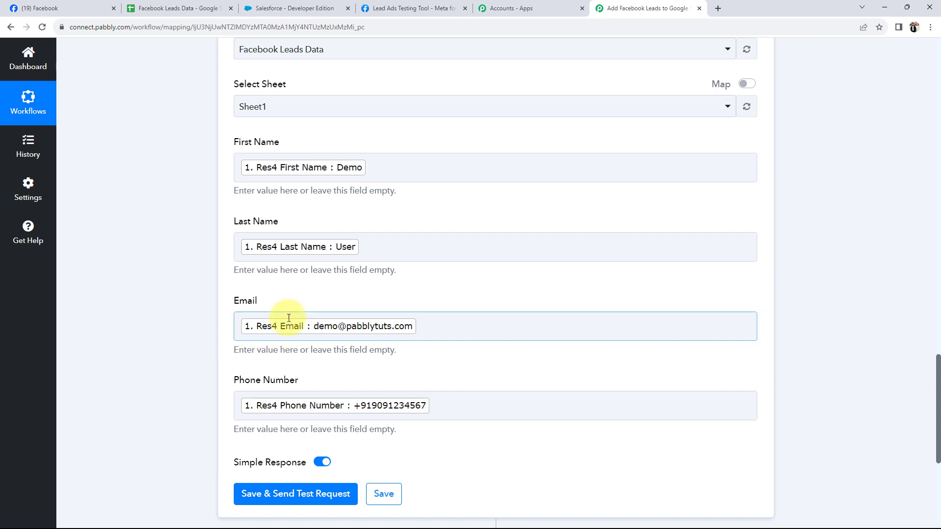
left_click(292, 413)
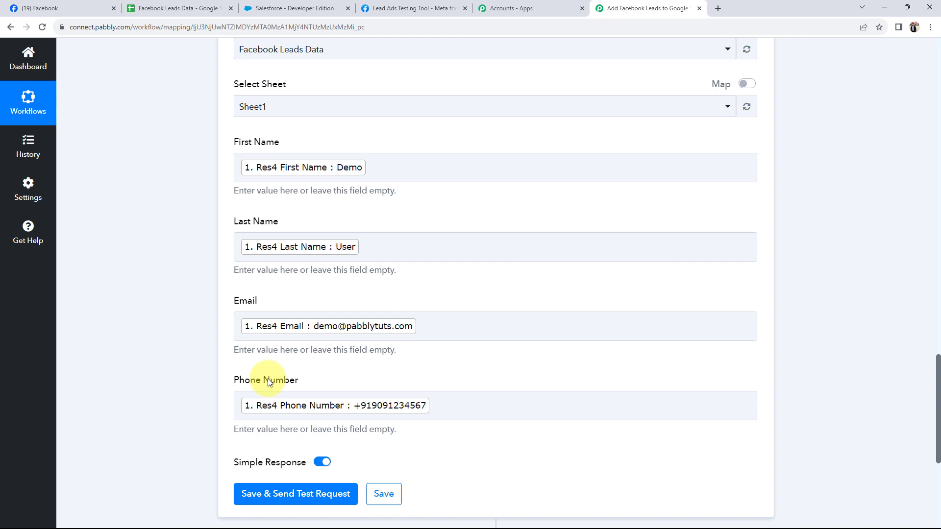
scroll(269, 382, "down", 1)
left_click(267, 443)
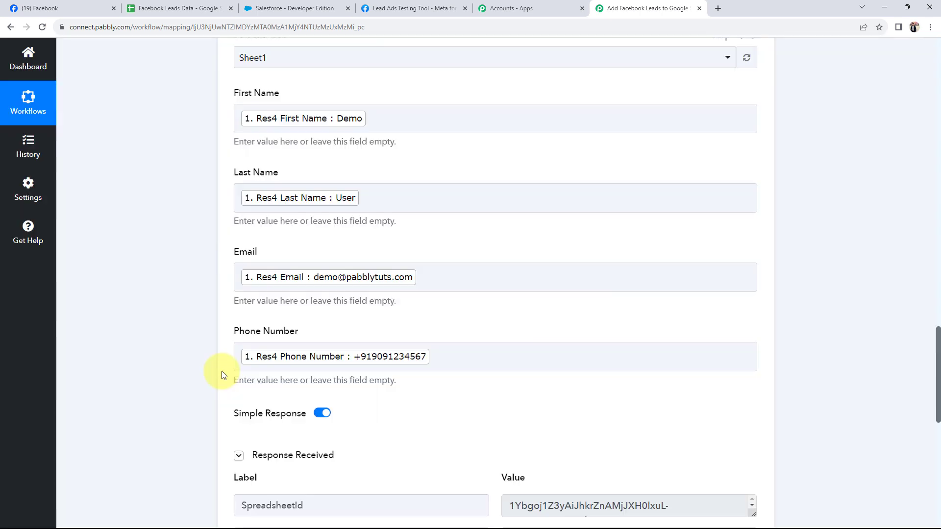
- Examine the updated rows, columns and cells in the test response and the new row in the Facebook Leads Data sheet
scroll(222, 372, "down", 5)
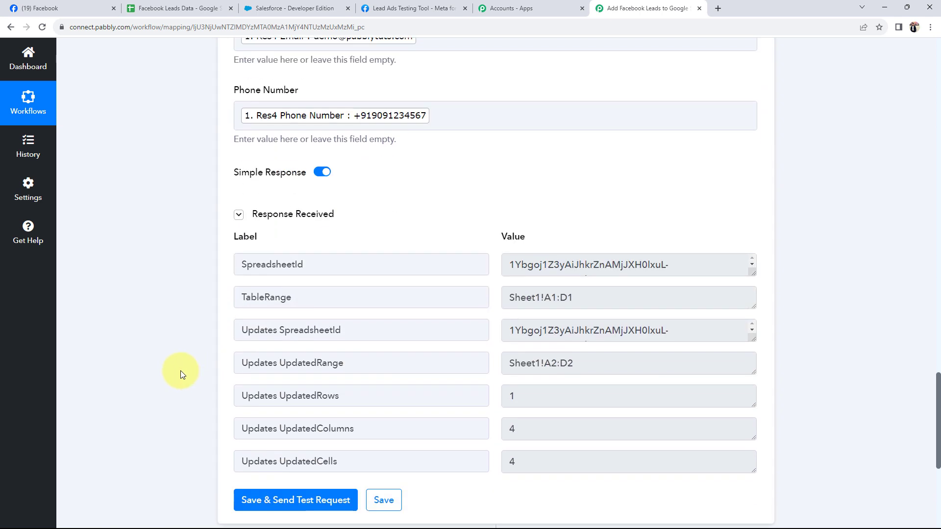
left_click_drag(548, 391, 448, 386)
left_click_drag(546, 425, 462, 414)
left_click_drag(541, 461, 520, 463)
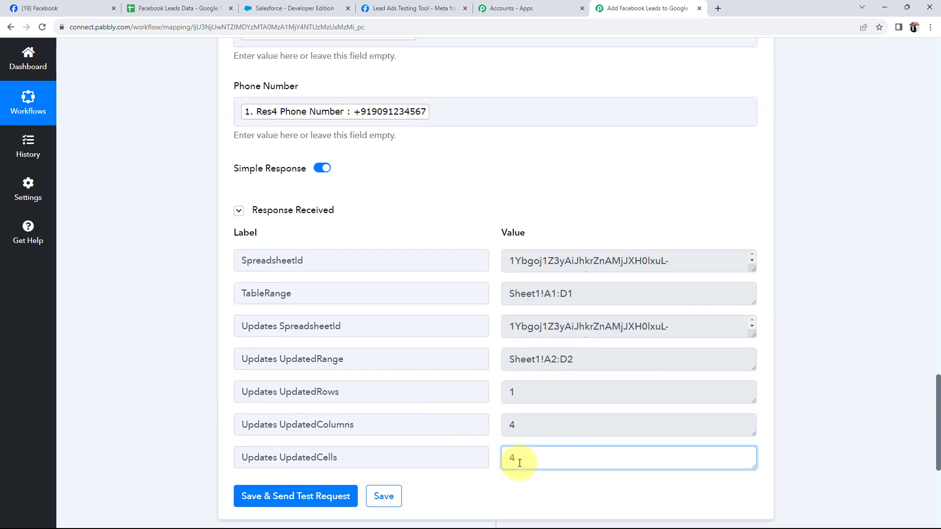
left_click(152, 8)
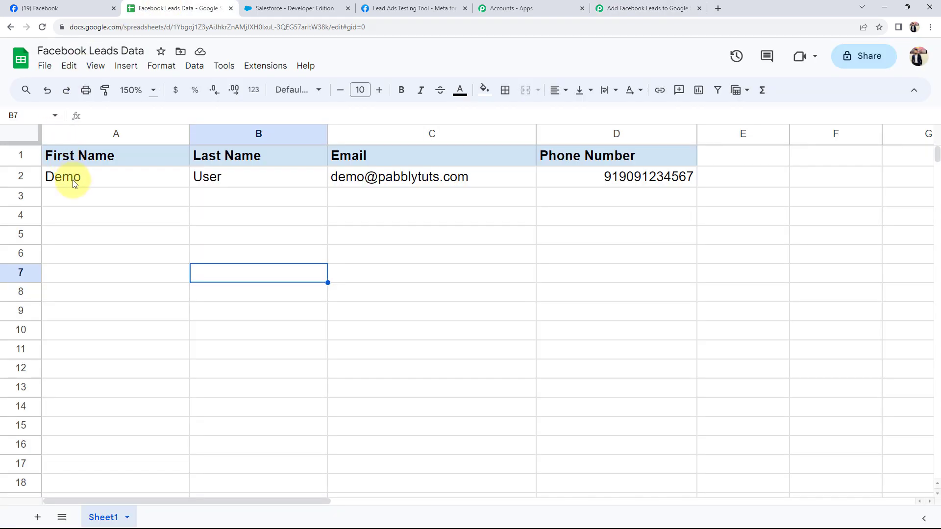
left_click(72, 201)
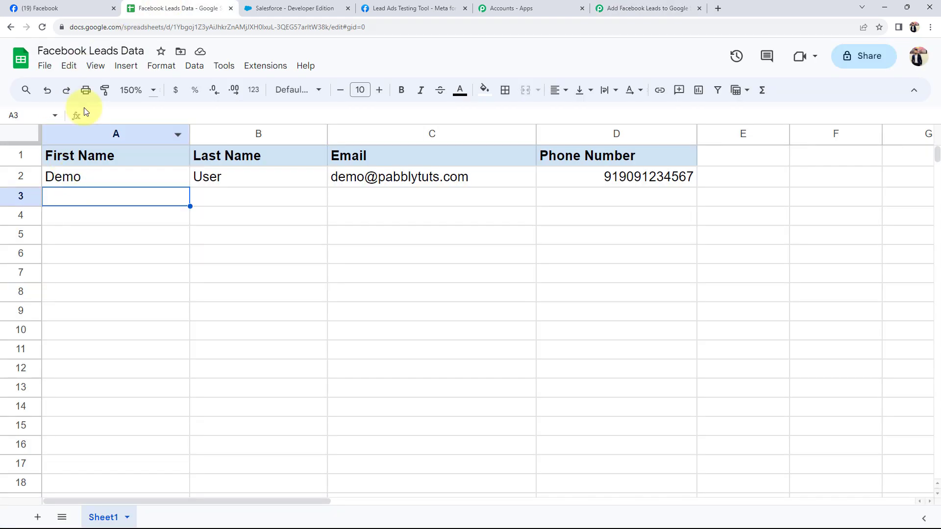
left_click(72, 184)
left_click(234, 178)
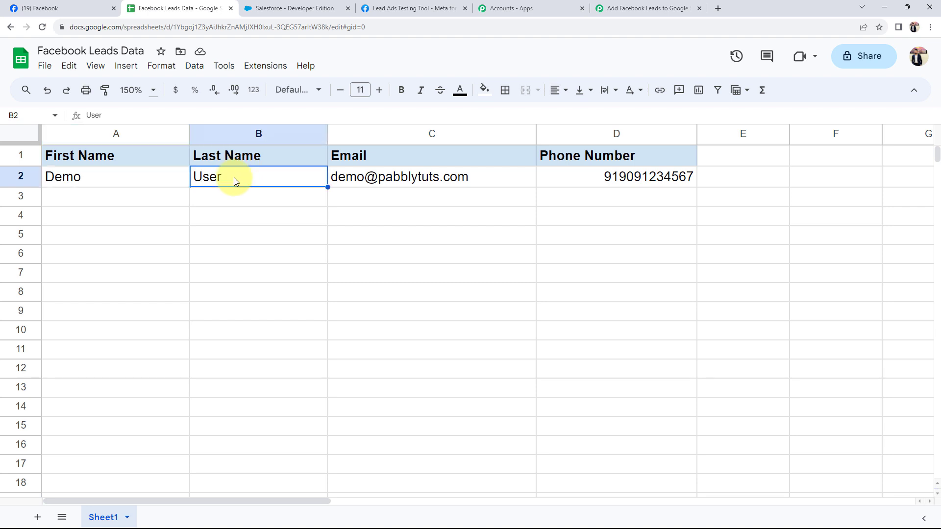
left_click(393, 183)
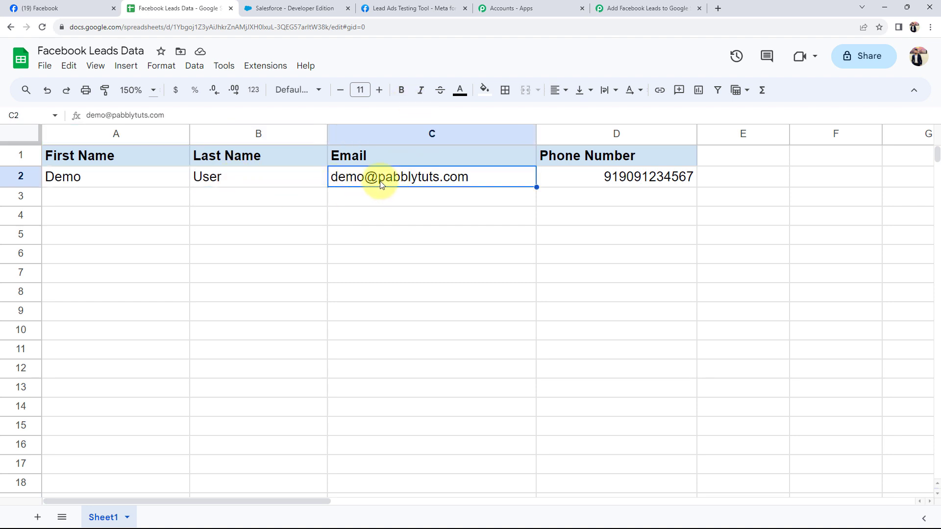
left_click(638, 179)
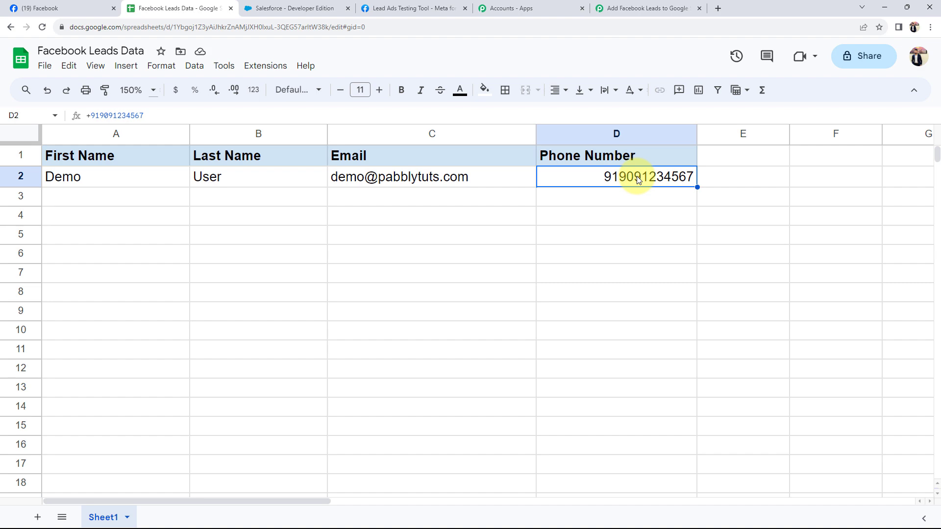
- Return to the Pabbly Connect workflow and collapse the Google Sheets action and the Facebook Lead Ads trigger
left_click(642, 8)
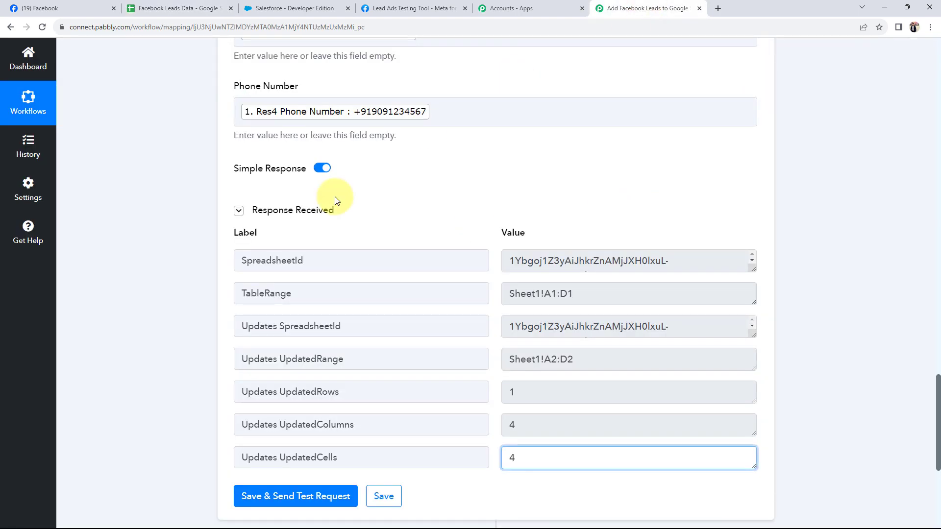
scroll(205, 308, "up", 12)
left_click(483, 170)
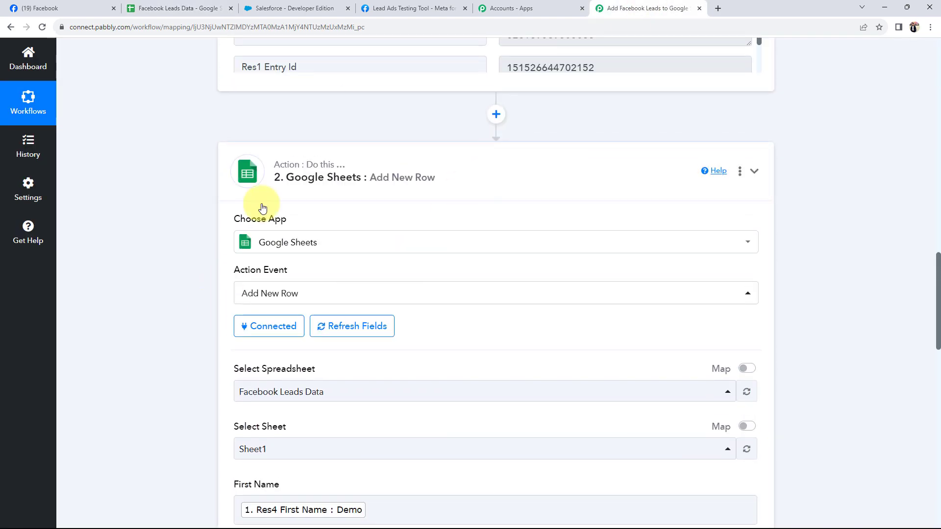
scroll(127, 281, "up", 3)
scroll(126, 280, "up", 10)
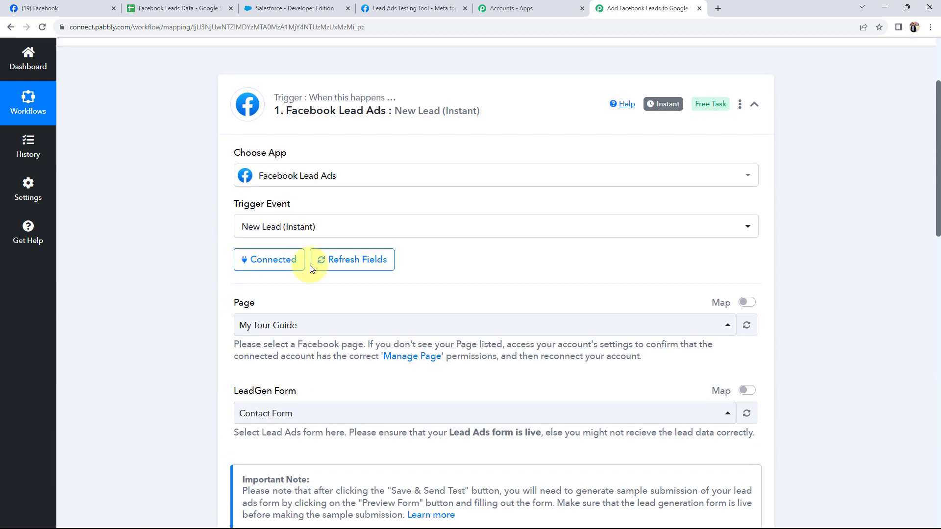
left_click(554, 118)
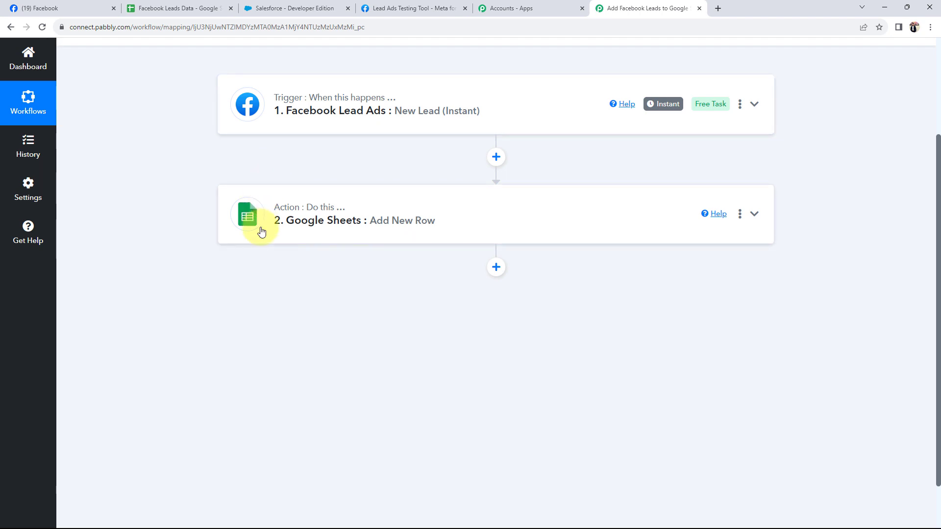
- Add a Salesforce action after the Google Sheets step with Create Contact as the action event
left_click(496, 267)
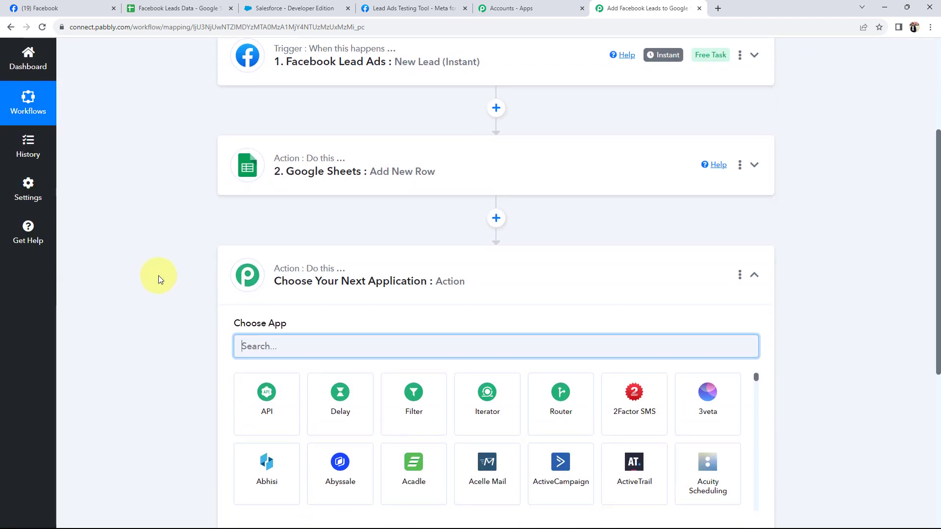
type("sales")
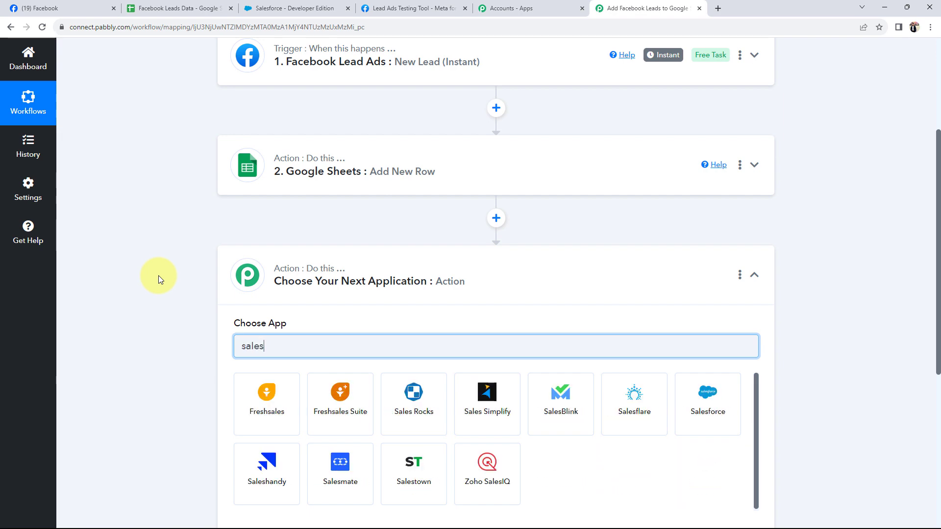
left_click(703, 415)
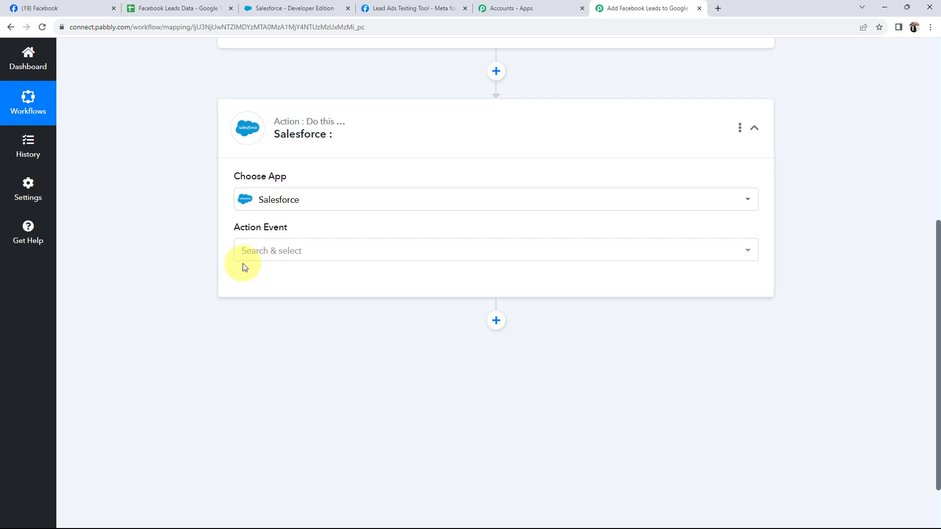
left_click(252, 253)
scroll(267, 392, "down", 2)
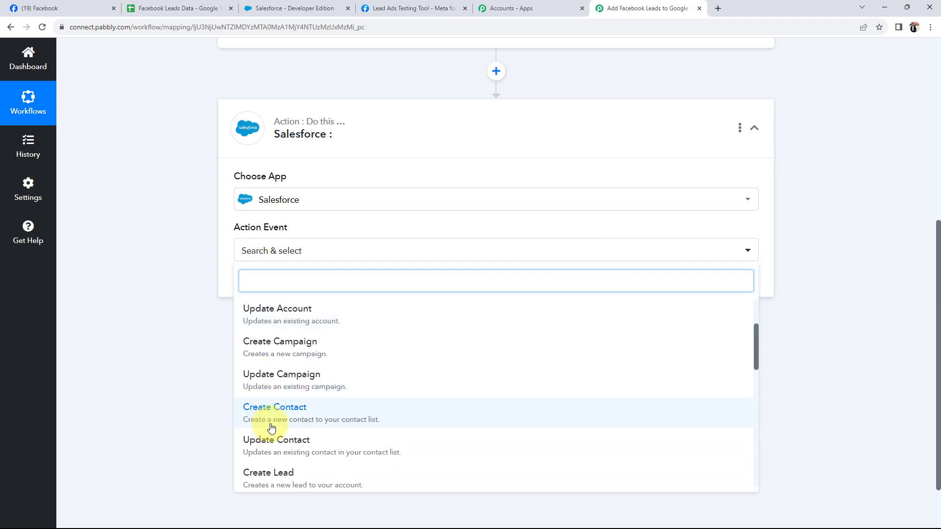
left_click(265, 422)
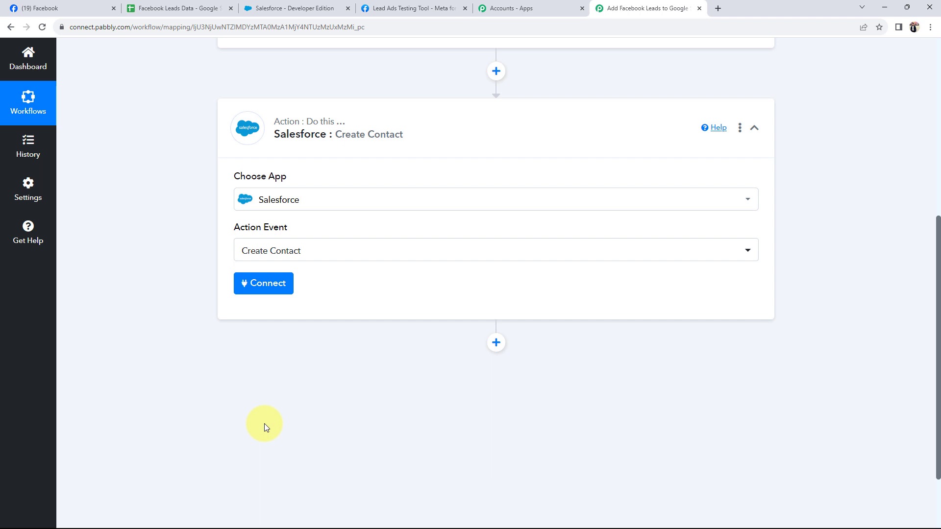
- Connect the Salesforce action through a new connection and allow Pabbly Connect access to the Salesforce account
left_click(255, 290)
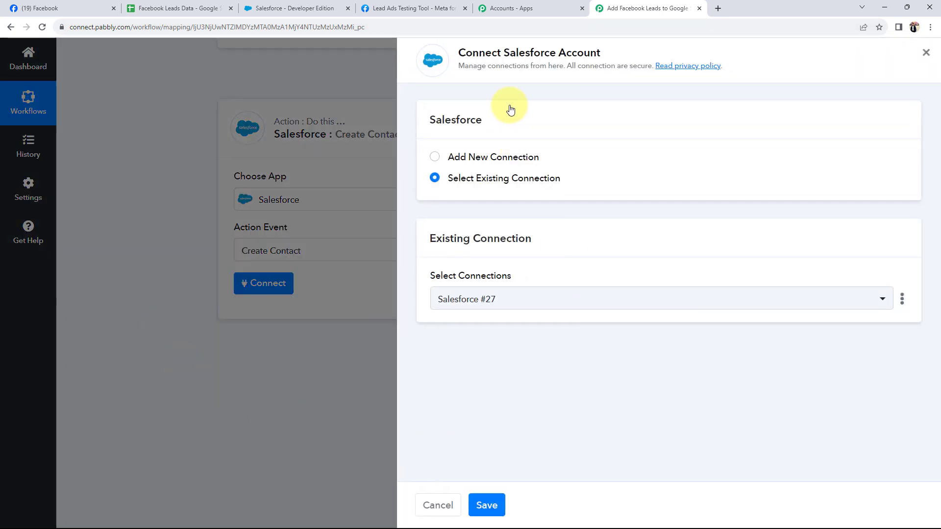
left_click_drag(510, 53, 648, 63)
left_click(446, 162)
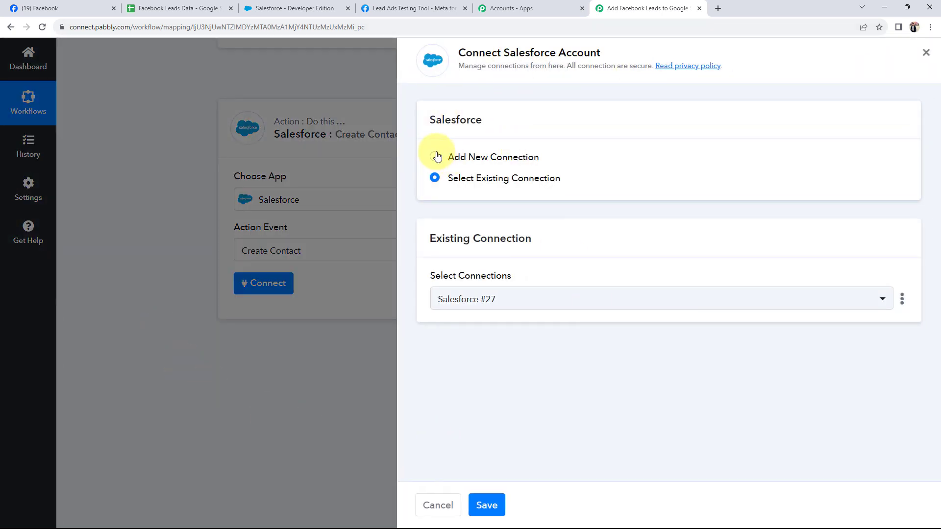
left_click(466, 293)
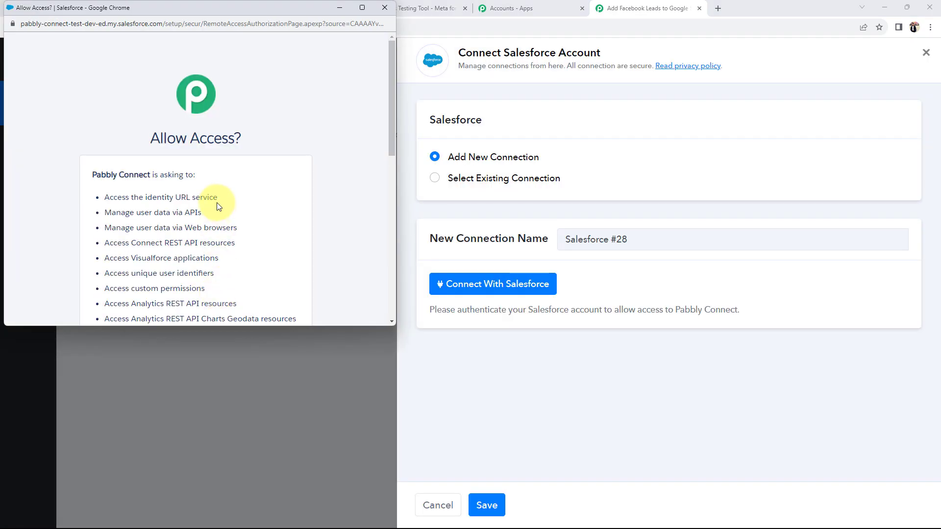
scroll(220, 204, "down", 8)
left_click(232, 252)
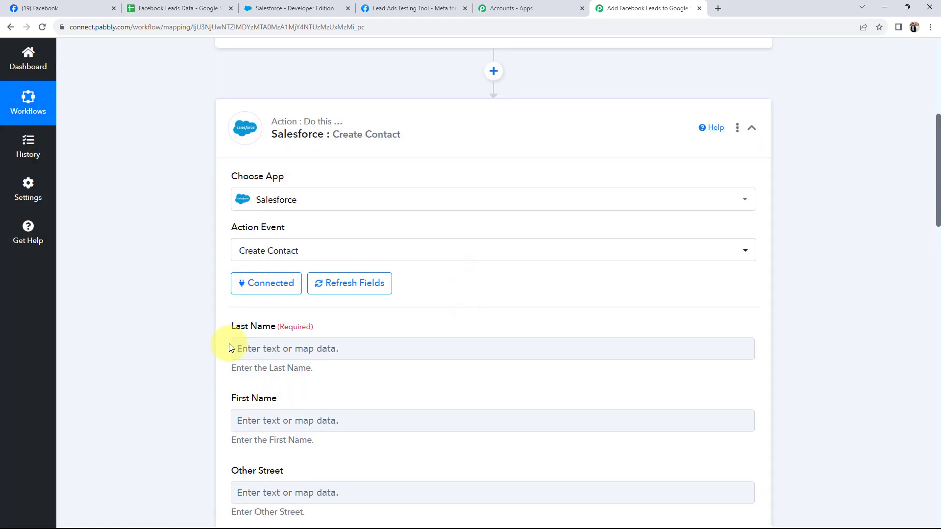
- Review the Create Contact fields and map Last Name to Res4 Last Name from the Facebook Lead Ads: New Lead (Instant) data
scroll(228, 347, "down", 3)
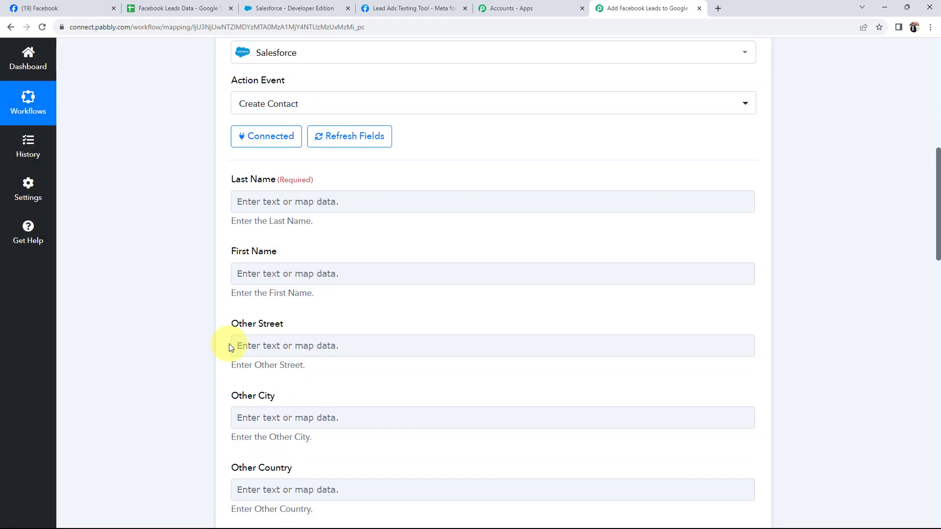
scroll(228, 347, "down", 3)
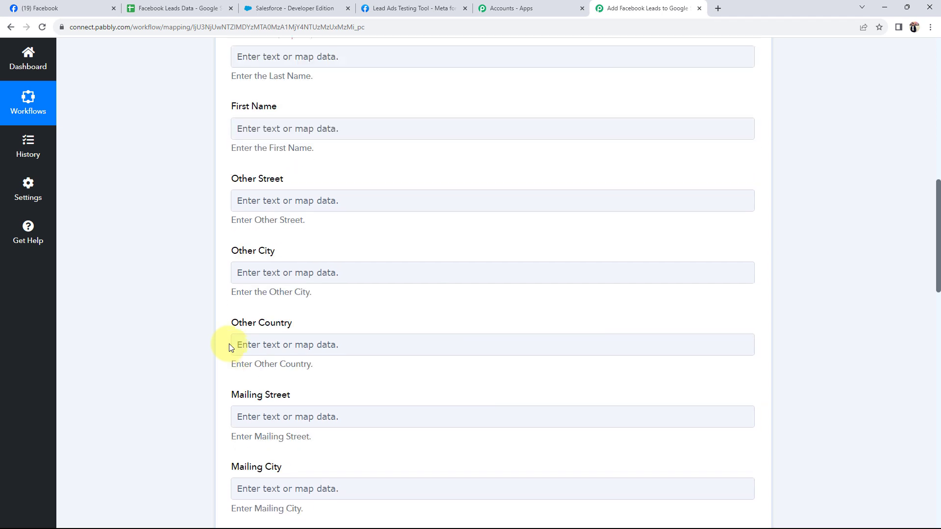
scroll(229, 347, "up", 3)
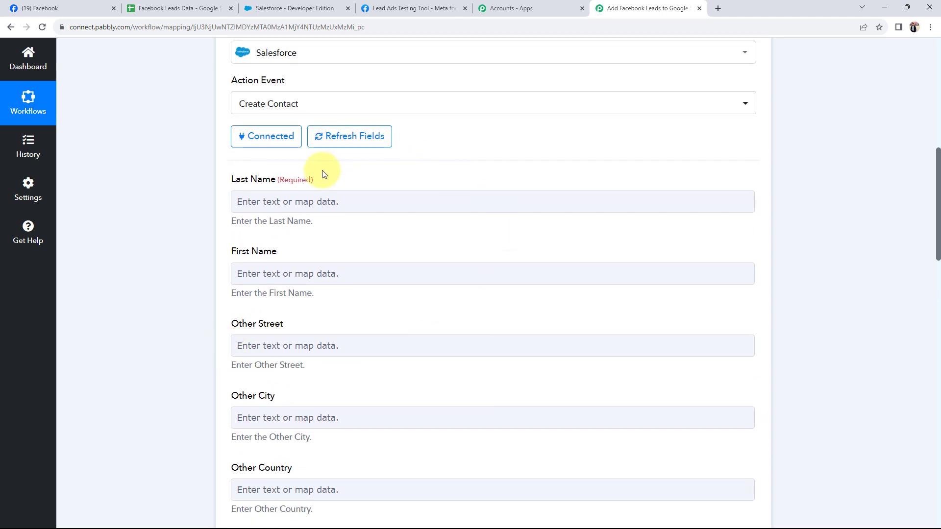
scroll(119, 240, "up", 1)
left_click(270, 251)
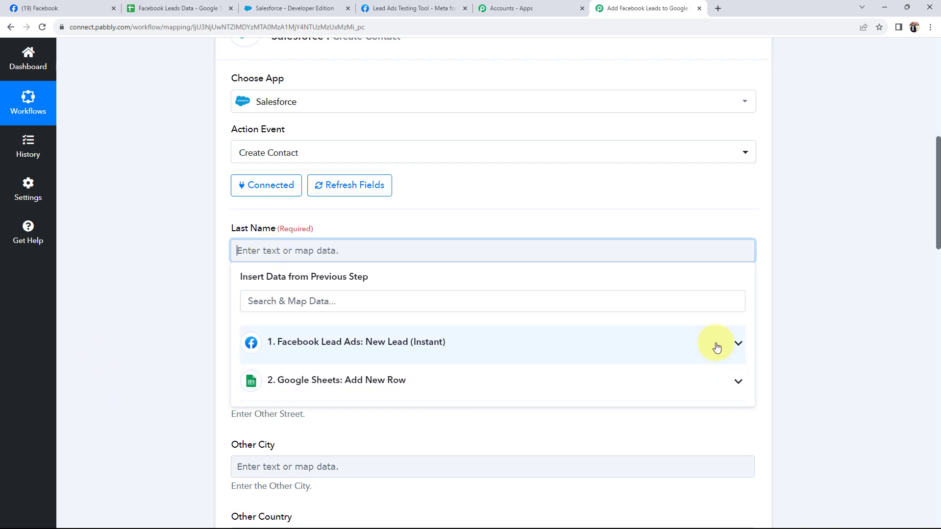
left_click(736, 343)
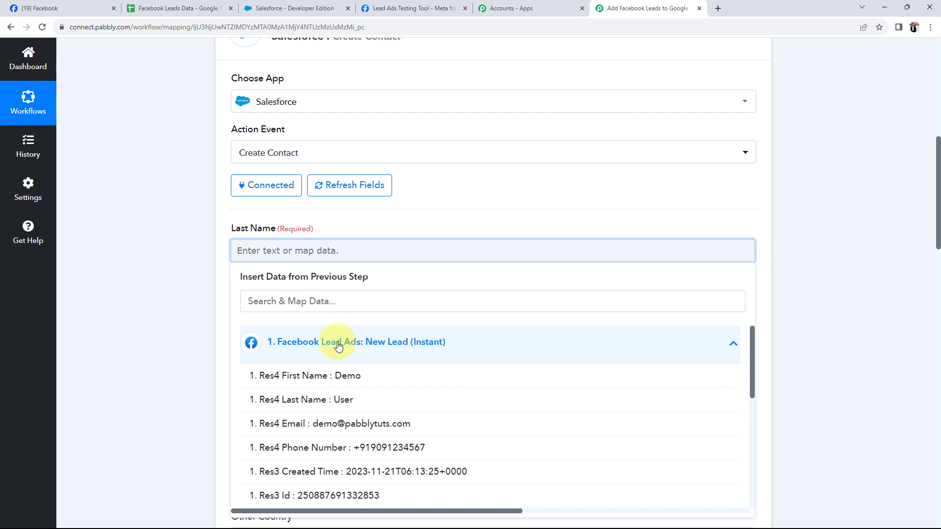
left_click(294, 399)
left_click(183, 308)
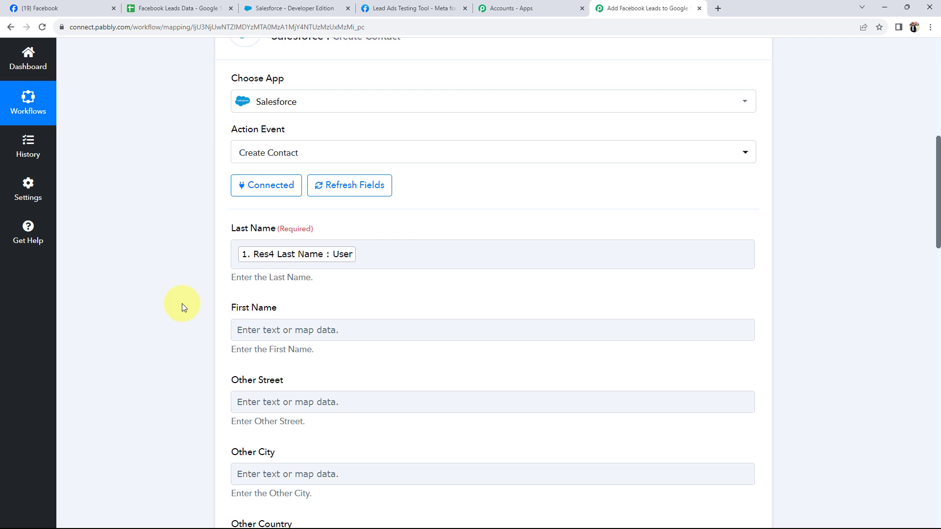
- Map First Name to Res4 First Name from the Facebook Lead Ads: New Lead (Instant) data
scroll(210, 294, "down", 2)
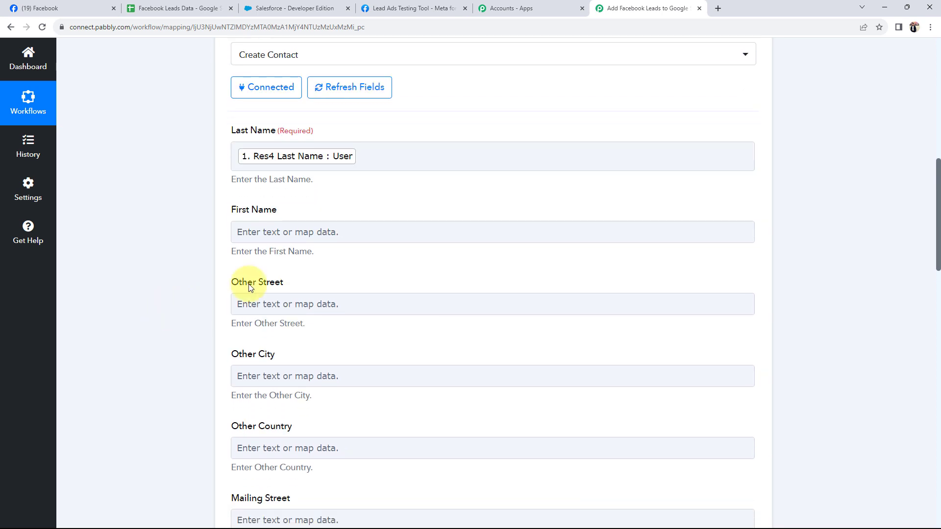
left_click(242, 232)
left_click(280, 324)
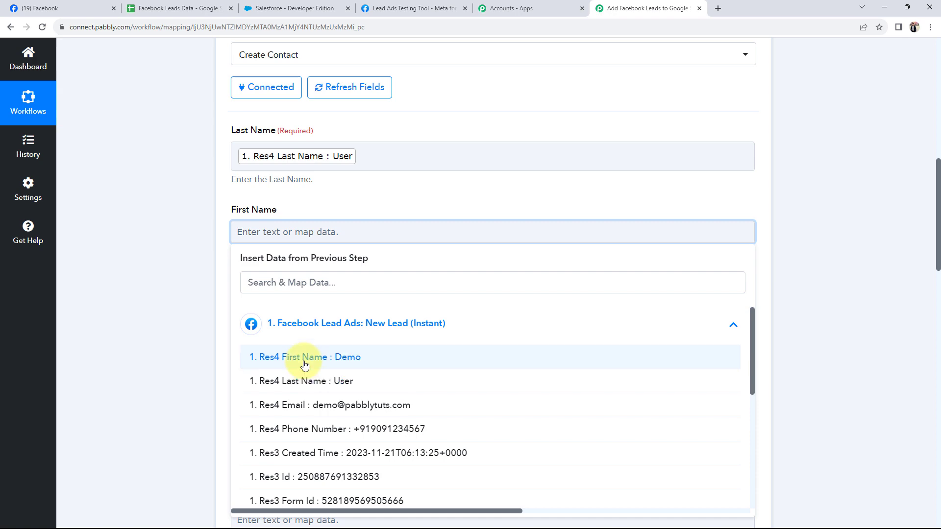
left_click(299, 357)
left_click(153, 255)
- Map Business Phone to Res4 Phone Number from the Facebook Lead Ads data, leaving the address fields empty
scroll(153, 255, "down", 4)
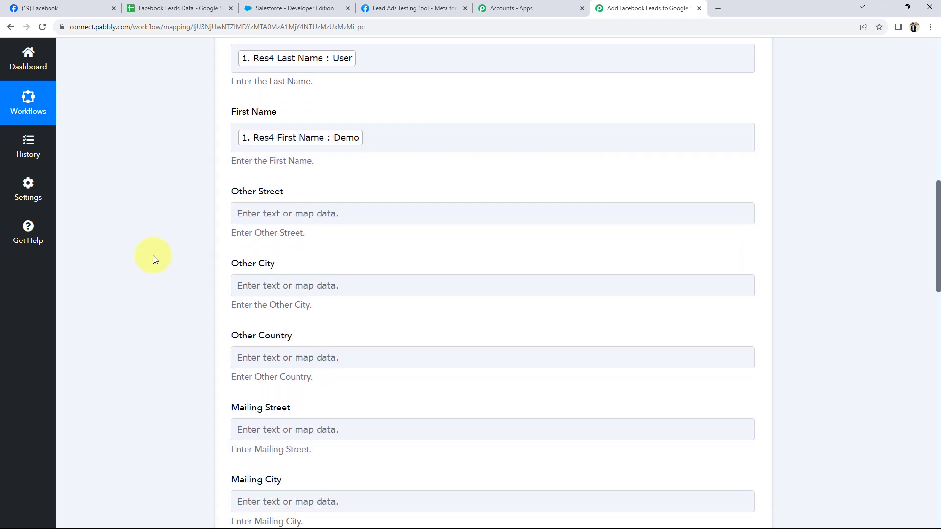
scroll(153, 254, "down", 3)
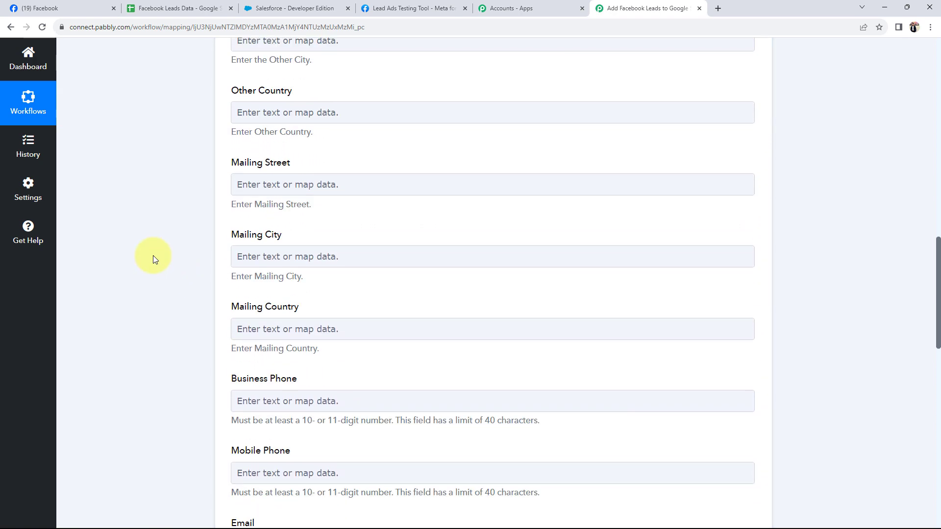
scroll(153, 255, "down", 3)
scroll(153, 254, "down", 3)
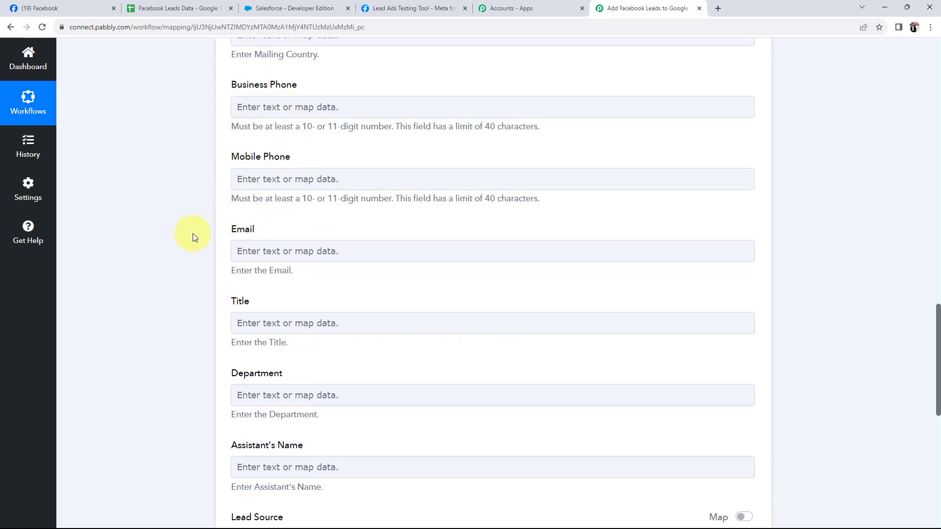
left_click(275, 107)
left_click(318, 212)
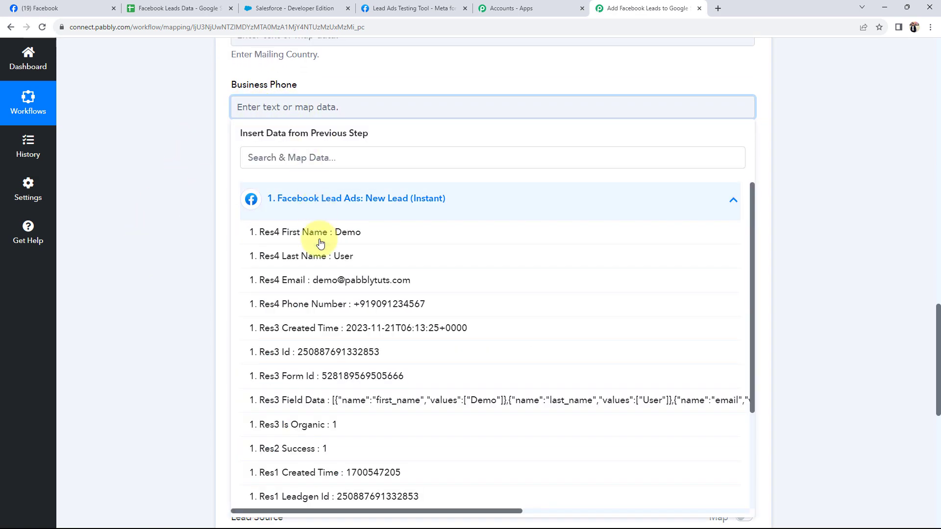
left_click(325, 300)
left_click(163, 177)
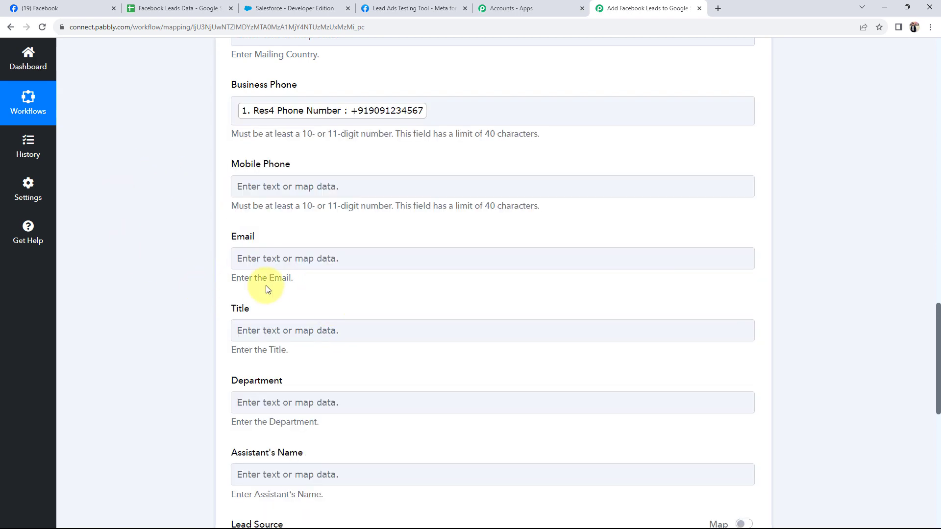
- Map the contact's Email field to Res4 Email from the Facebook Lead Ads data
scroll(89, 283, "down", 3)
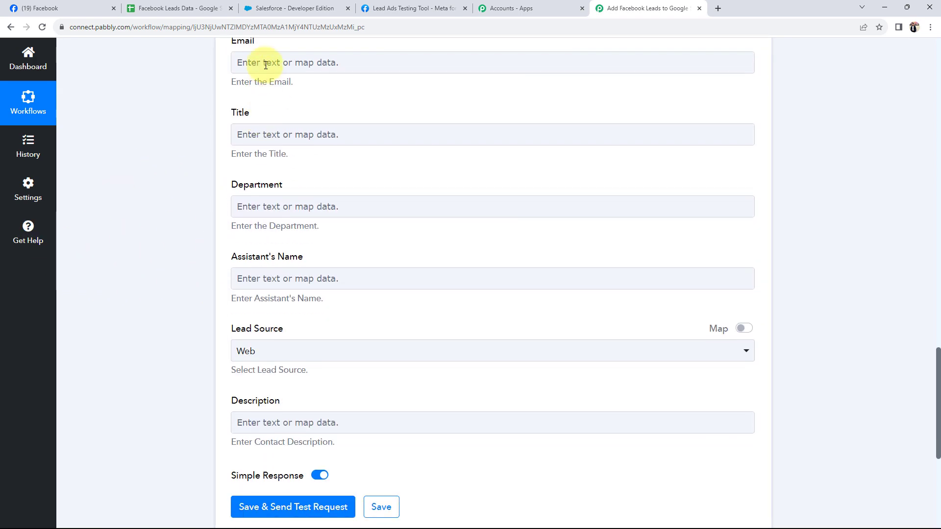
left_click(237, 62)
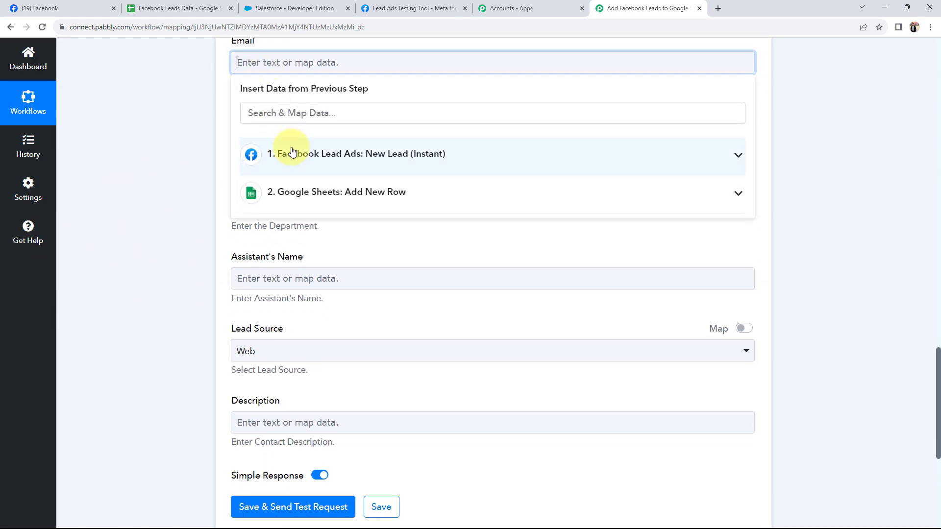
left_click(264, 153)
left_click(154, 228)
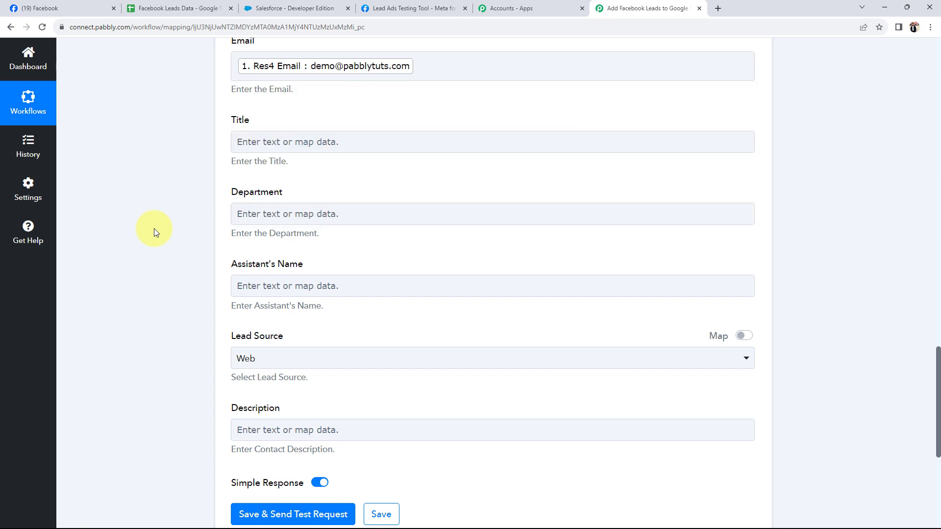
- Set the contact's Lead Source to Other, leaving Title, Department and Assistant's Name empty
scroll(153, 228, "down", 1)
left_click(248, 311)
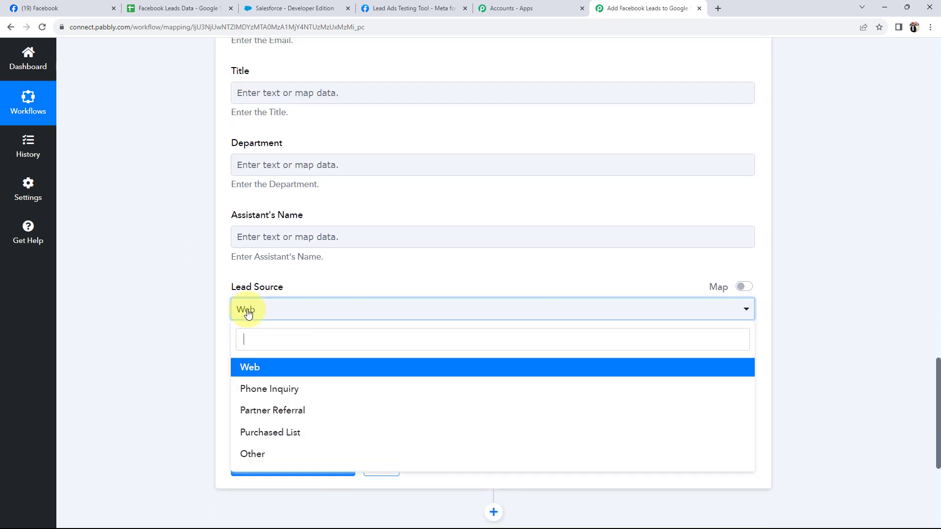
left_click(274, 457)
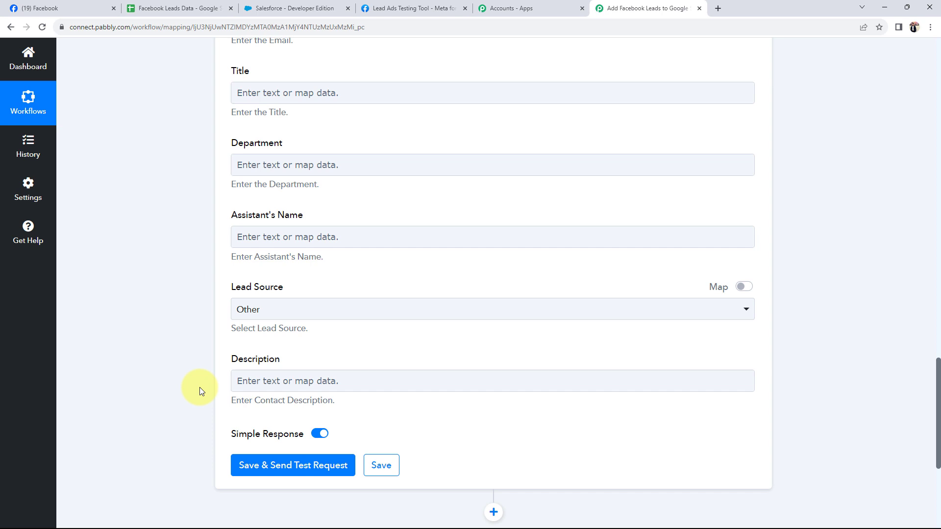
- Save the Salesforce action with a test request and check the Success value in the received response
left_click(293, 466)
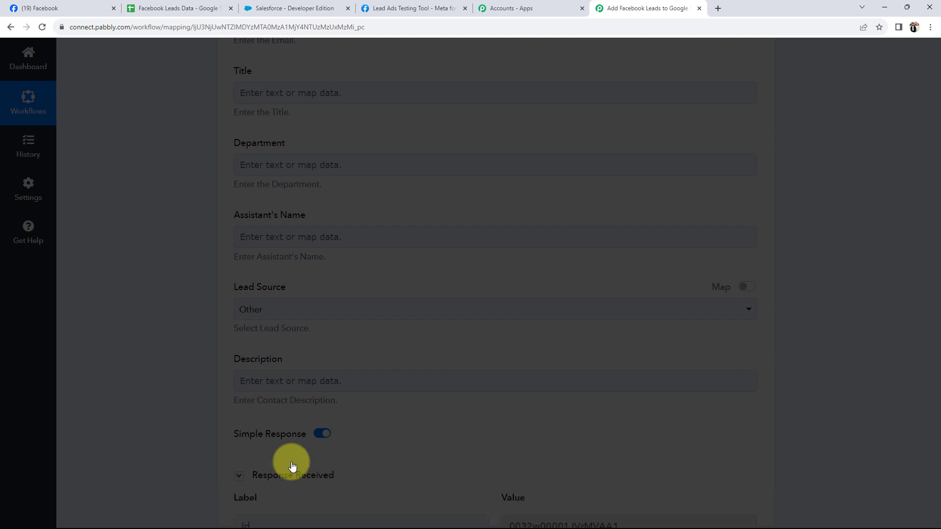
scroll(220, 444, "down", 3)
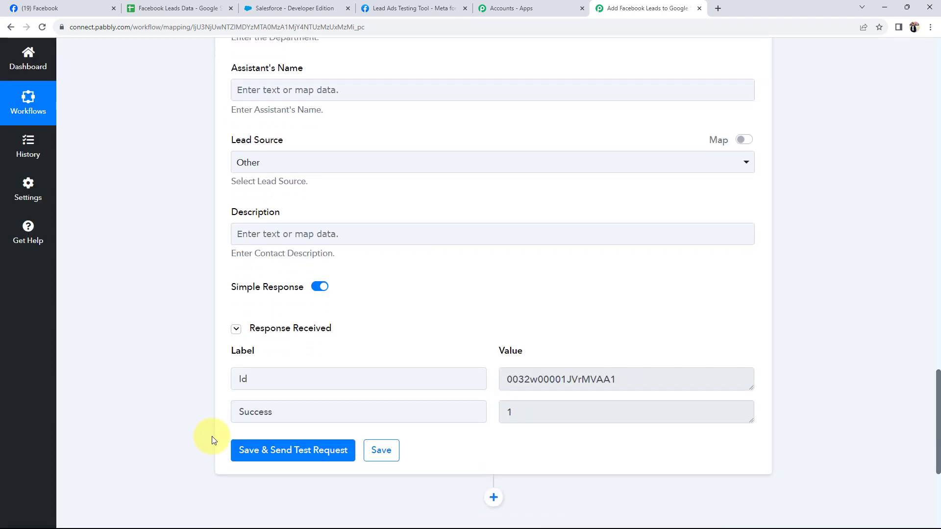
left_click_drag(514, 411, 487, 411)
left_click(178, 388)
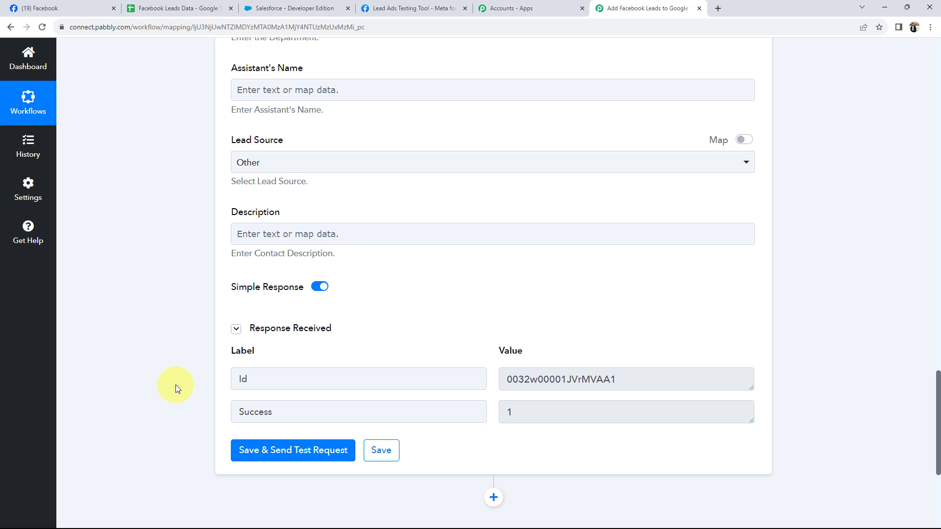
- Review the mapped Last Name, First Name, Business Phone and Email fields of the Salesforce action
scroll(176, 384, "up", 2)
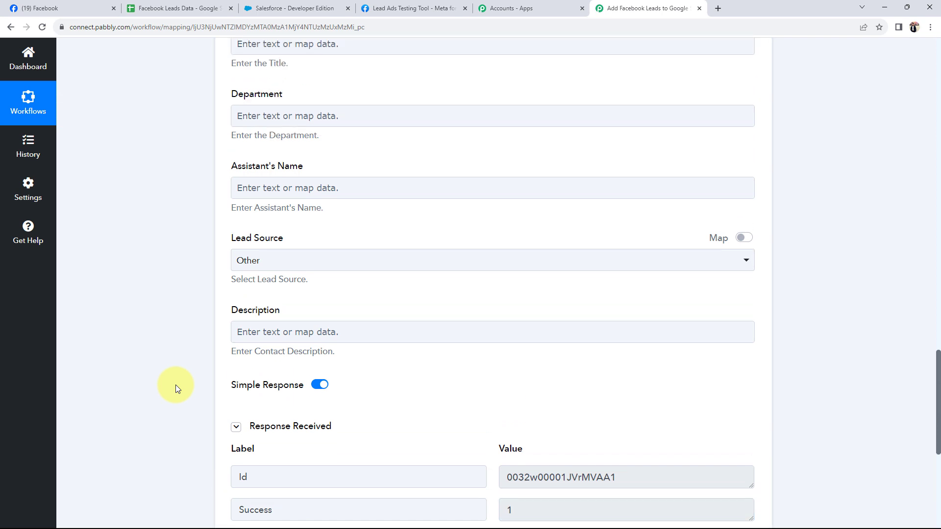
scroll(175, 384, "up", 8)
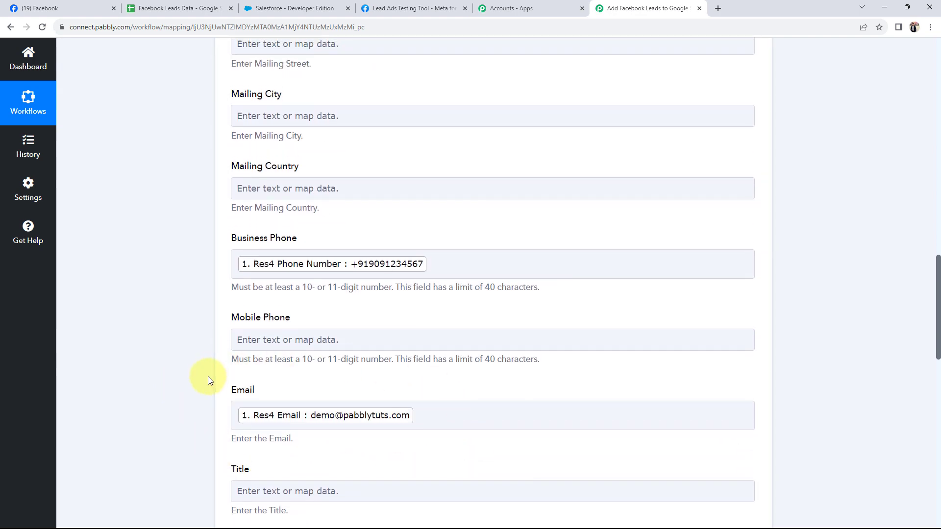
scroll(208, 376, "up", 2)
scroll(207, 376, "down", 1)
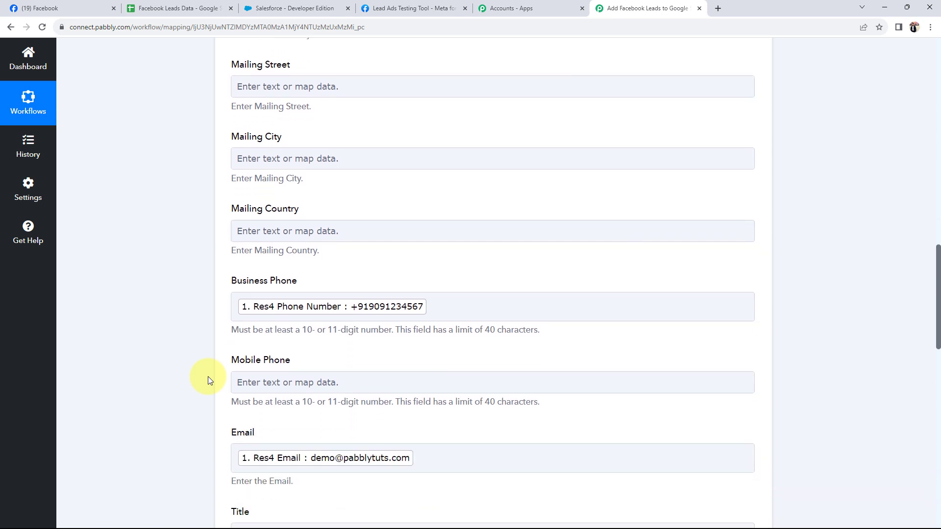
scroll(207, 376, "up", 8)
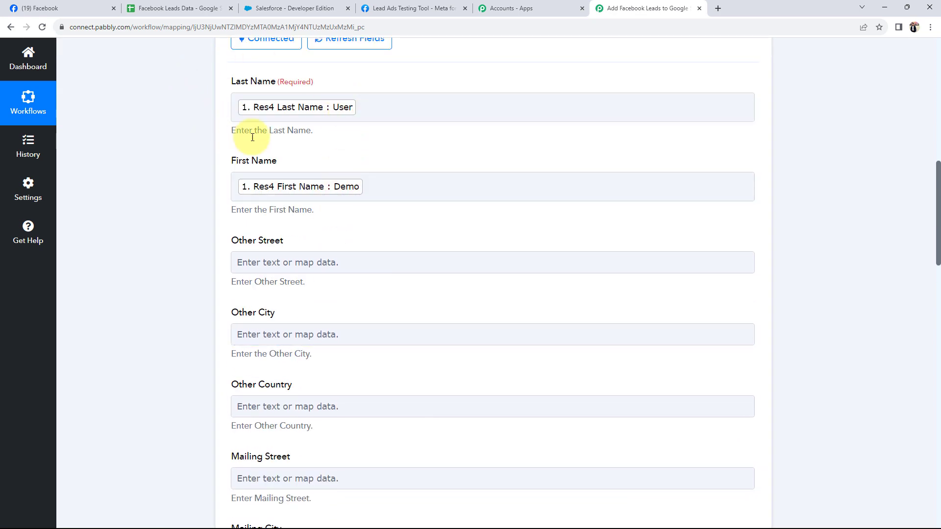
scroll(148, 269, "down", 7)
scroll(149, 294, "down", 1)
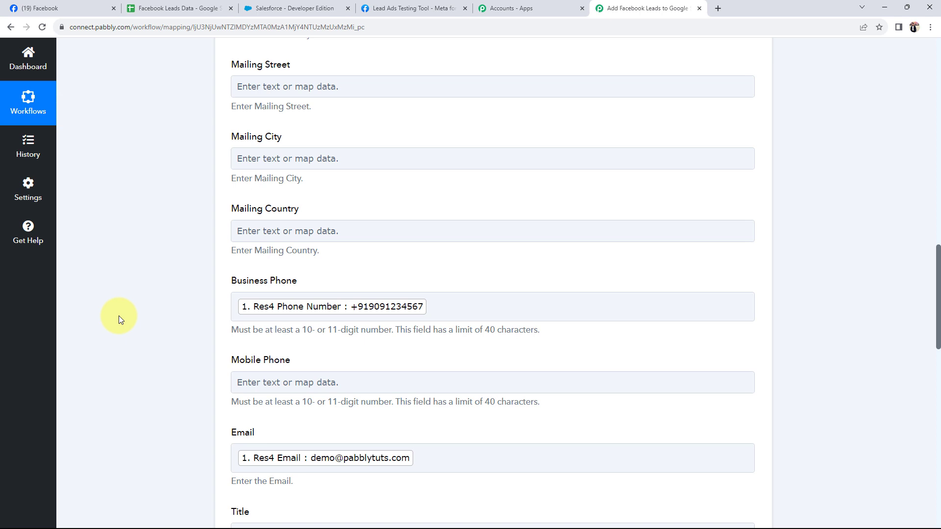
scroll(119, 315, "down", 3)
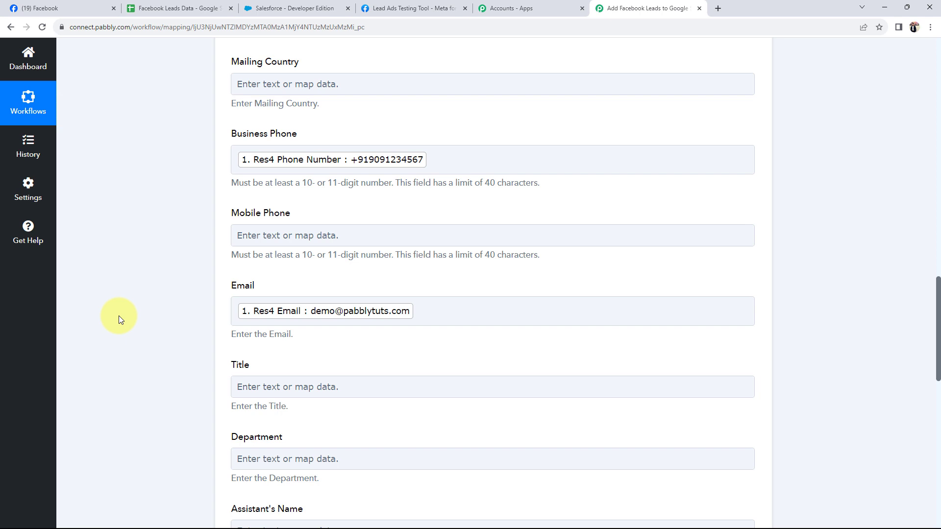
- Switch to Salesforce, open the newly created contact from the recent contacts and check its details, including Lead Source
left_click(294, 8)
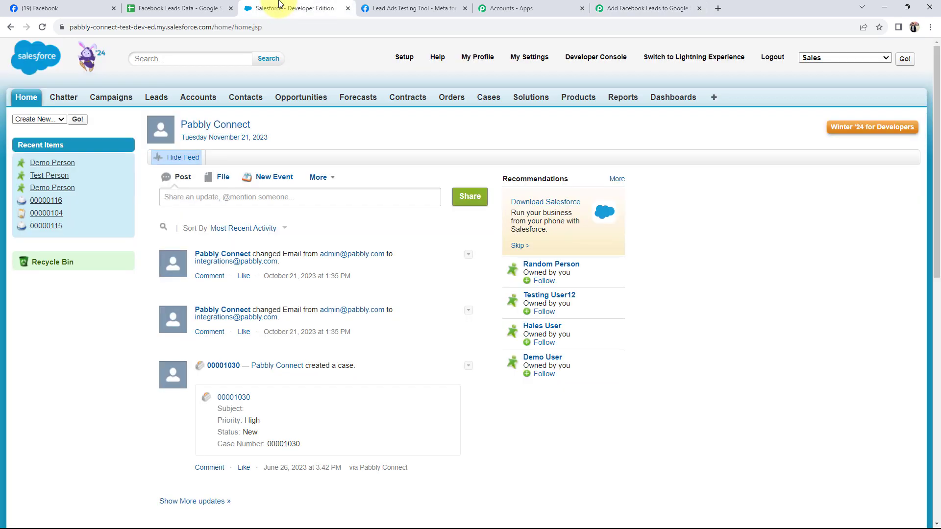
left_click(246, 98)
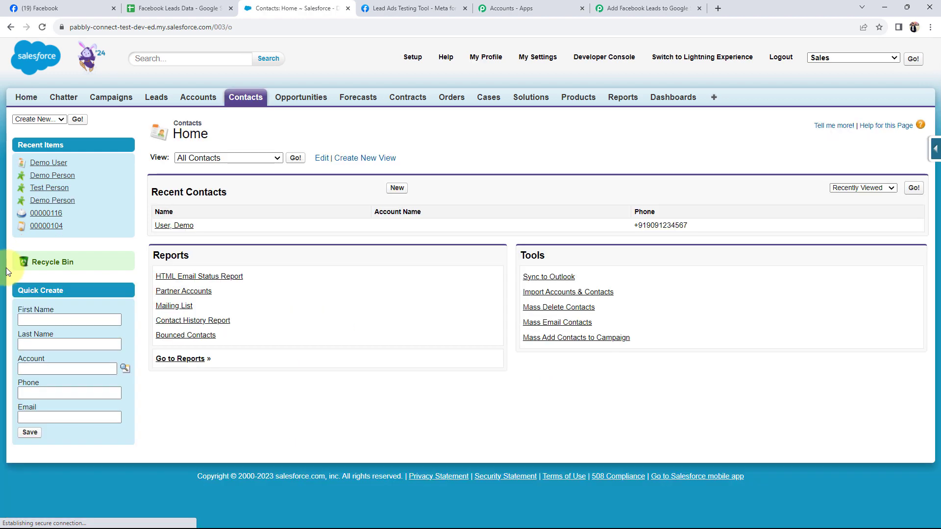
left_click(179, 227)
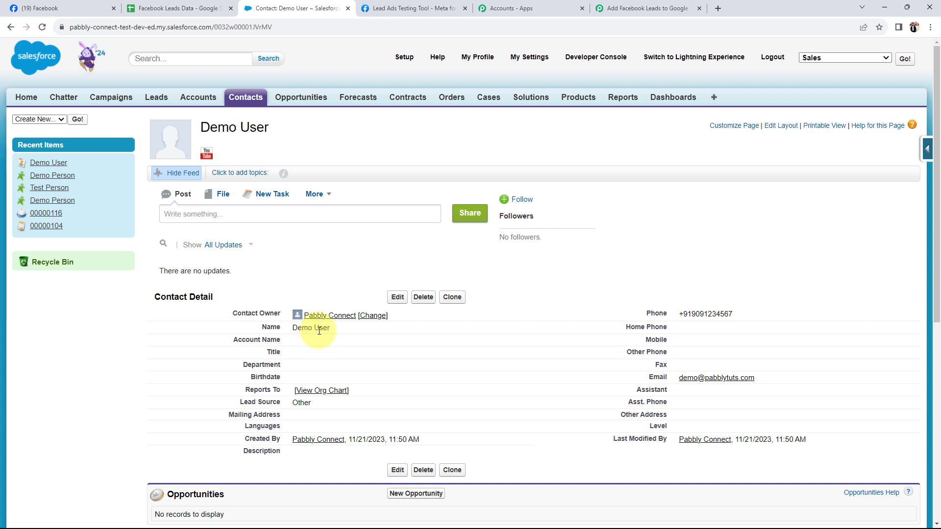
left_click_drag(313, 404, 294, 403)
left_click(179, 386)
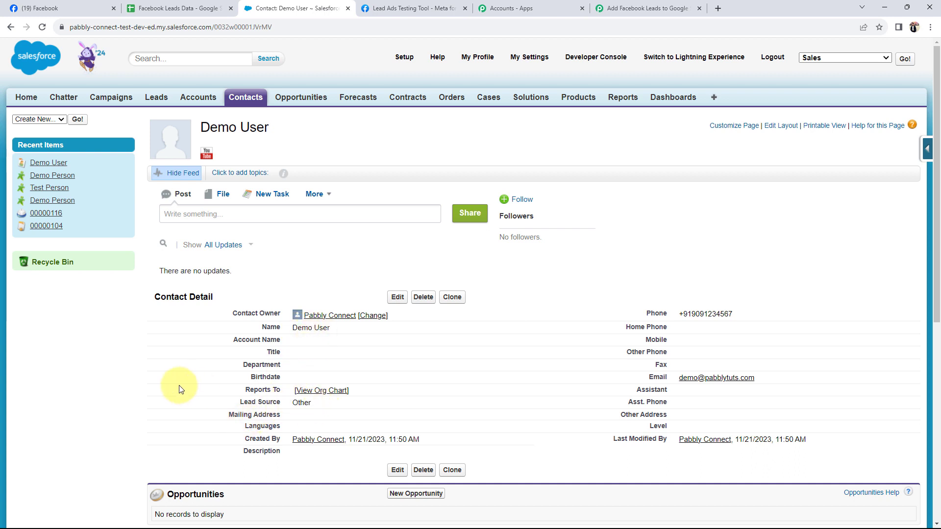
- Return to the Pabbly Connect workflow and collapse the Salesforce Create Contact action
left_click(647, 8)
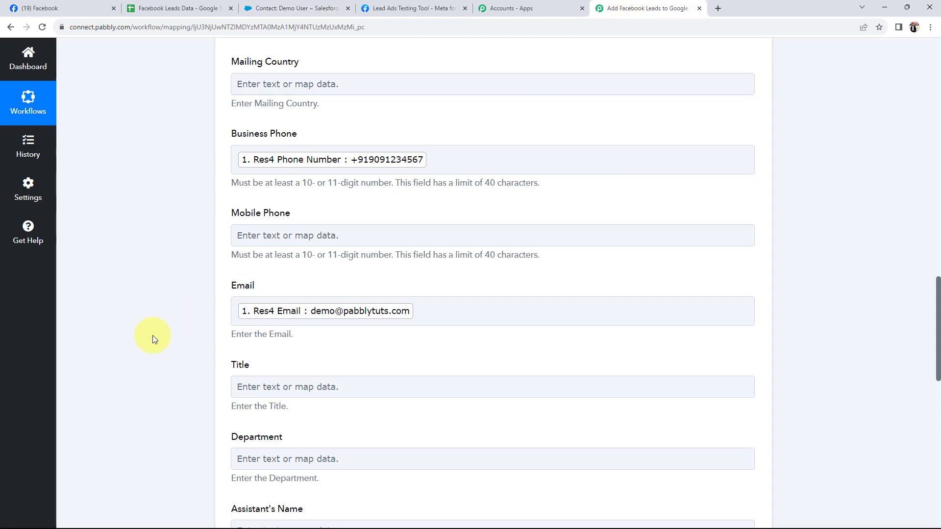
scroll(152, 335, "up", 15)
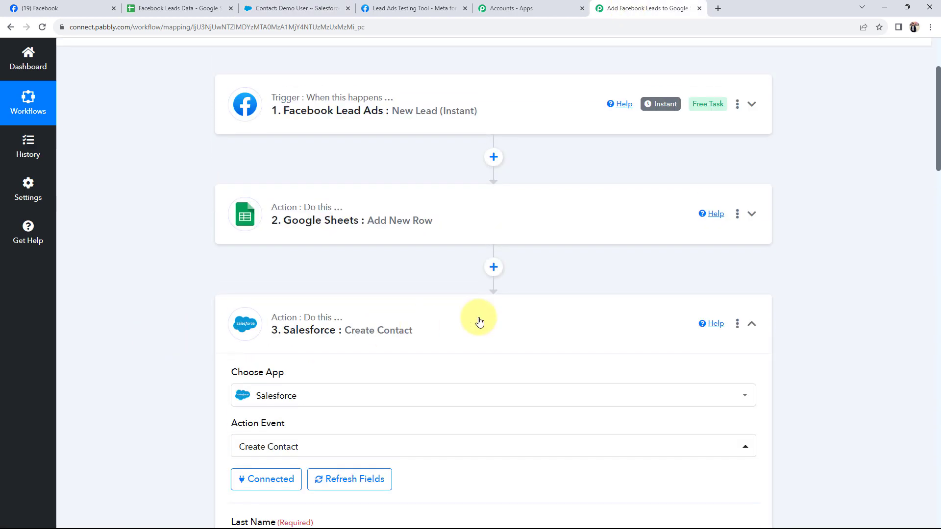
left_click(479, 322)
scroll(125, 288, "up", 3)
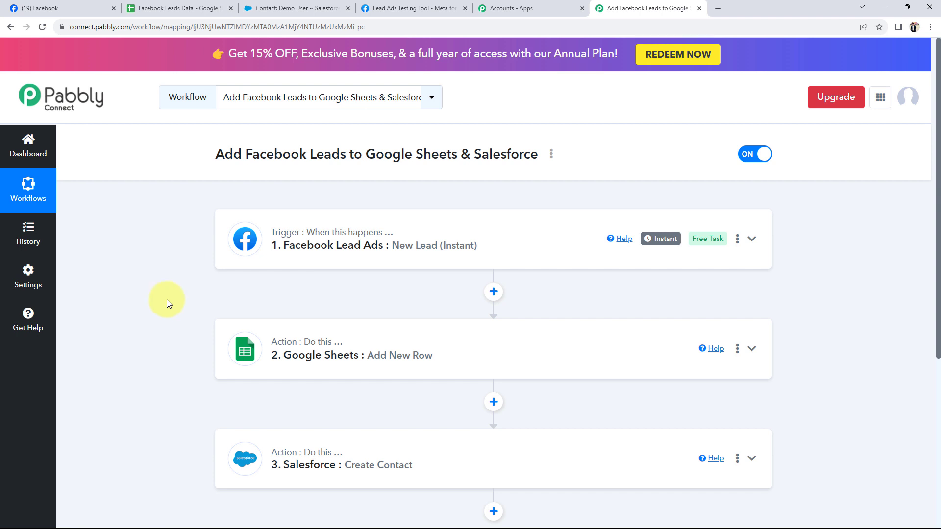
- Switch to the Meta Lead Ads Testing Tool, submit the prefilled My Tour Guide contact form as a test lead, and close the form
left_click(379, 5)
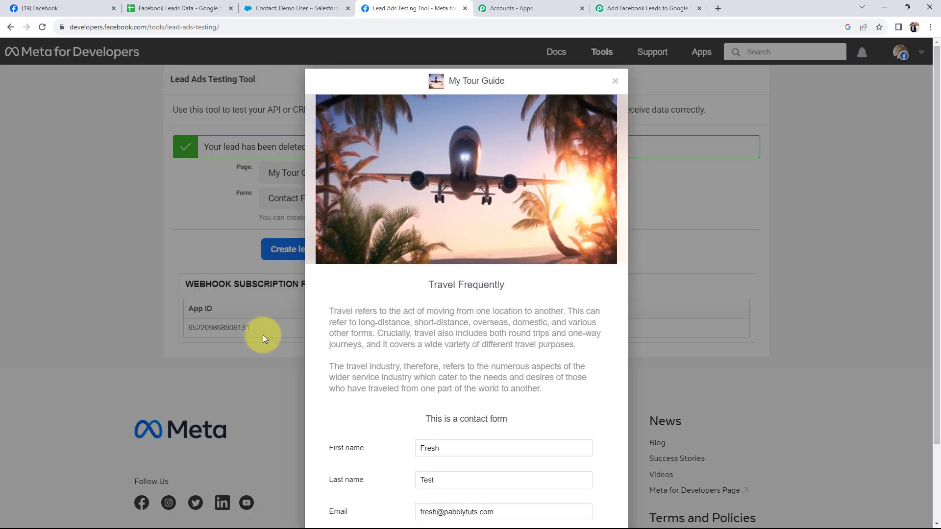
scroll(399, 337, "down", 1)
scroll(400, 337, "down", 2)
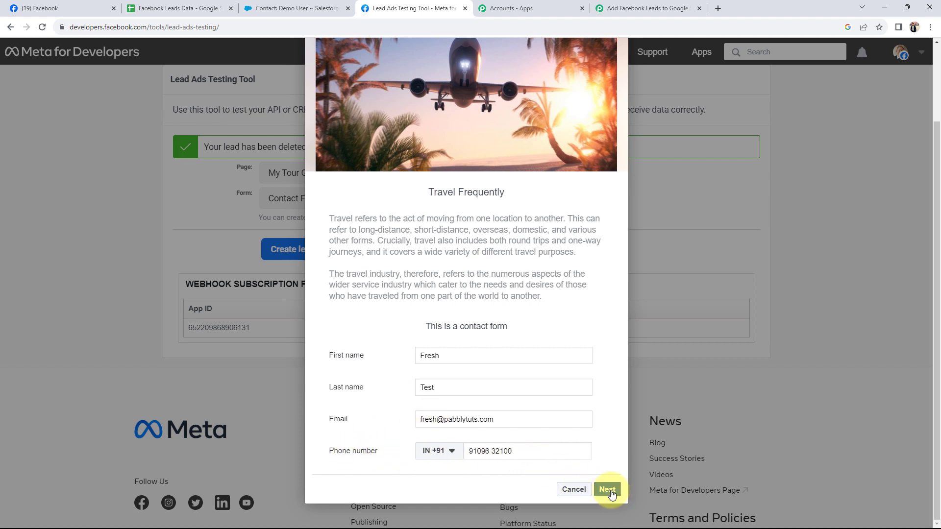
left_click(607, 489)
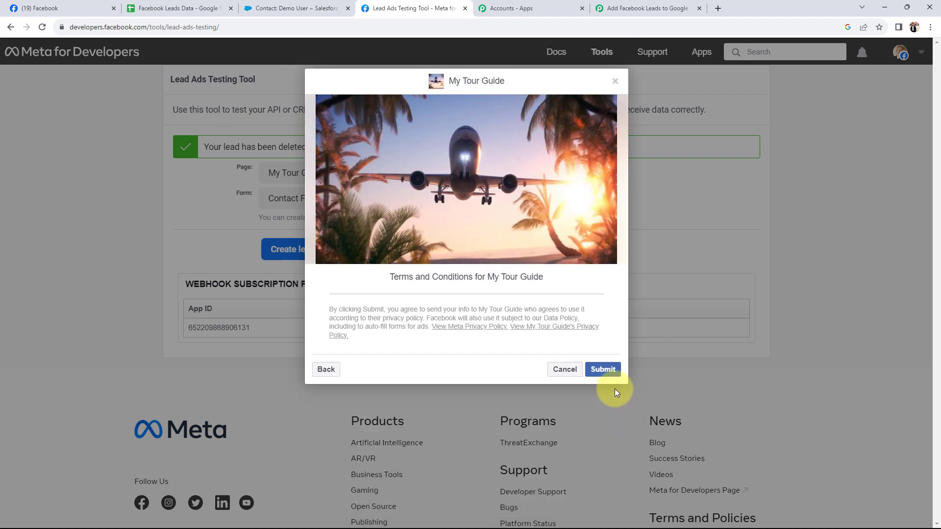
left_click(603, 370)
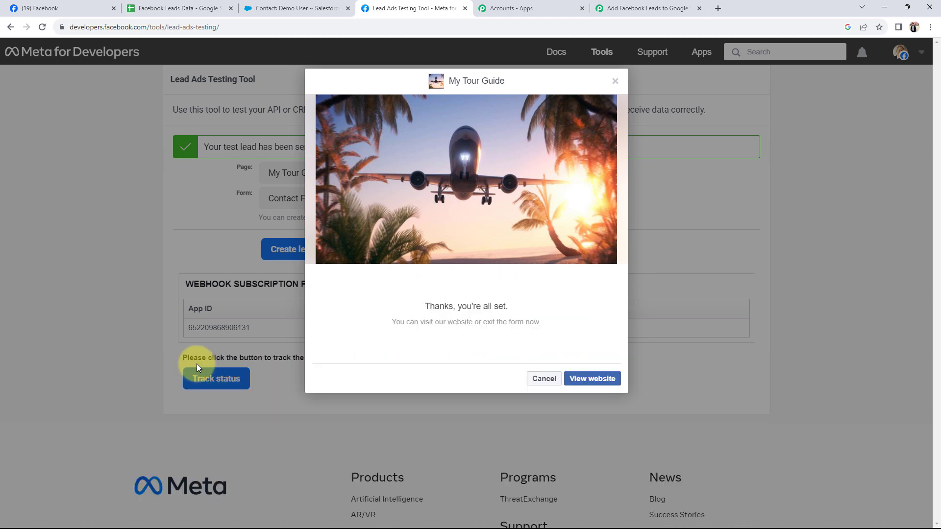
left_click(539, 380)
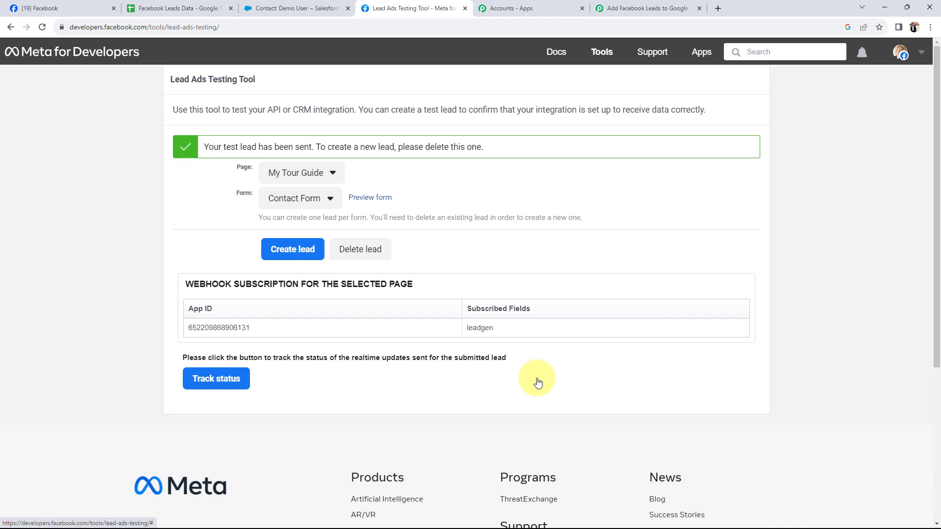
- Switch to the Facebook Leads Data spreadsheet and check row 3 for the submitted test lead
left_click(223, 8)
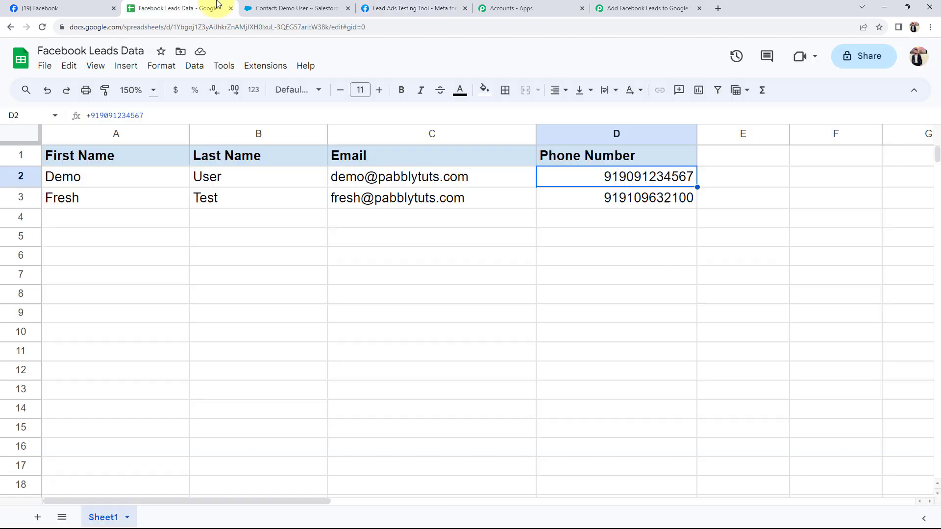
left_click(126, 205)
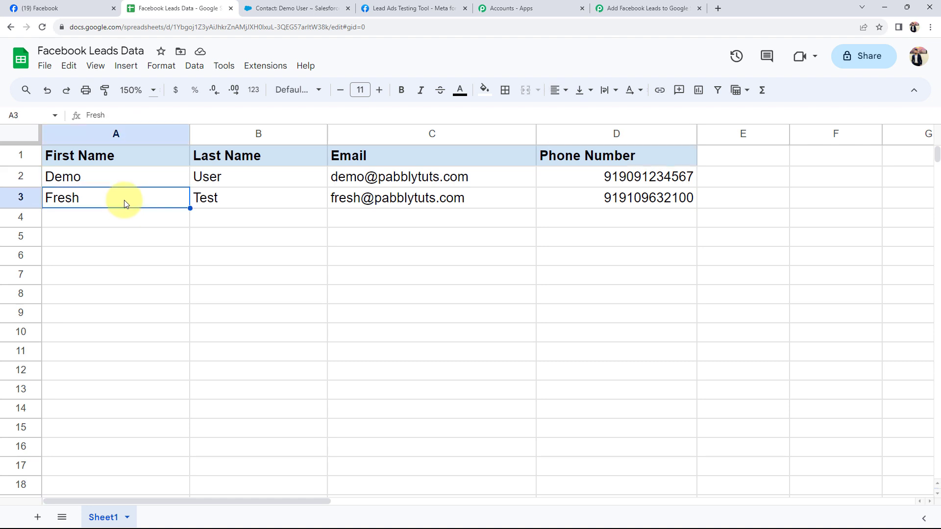
- Switch to Salesforce, open the fresh test lead's record from the recent contacts to check its contact details, and return to the Pabbly Connect workflow
left_click(210, 199)
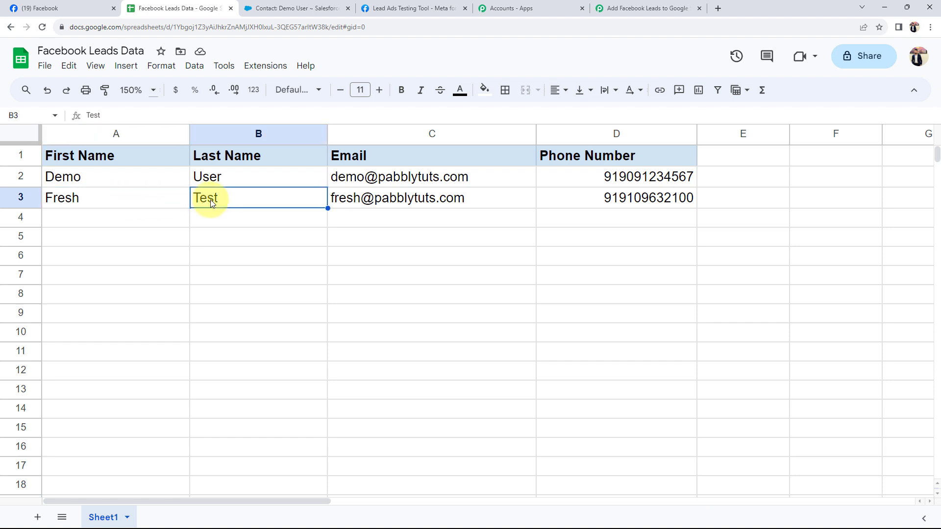
left_click(299, 8)
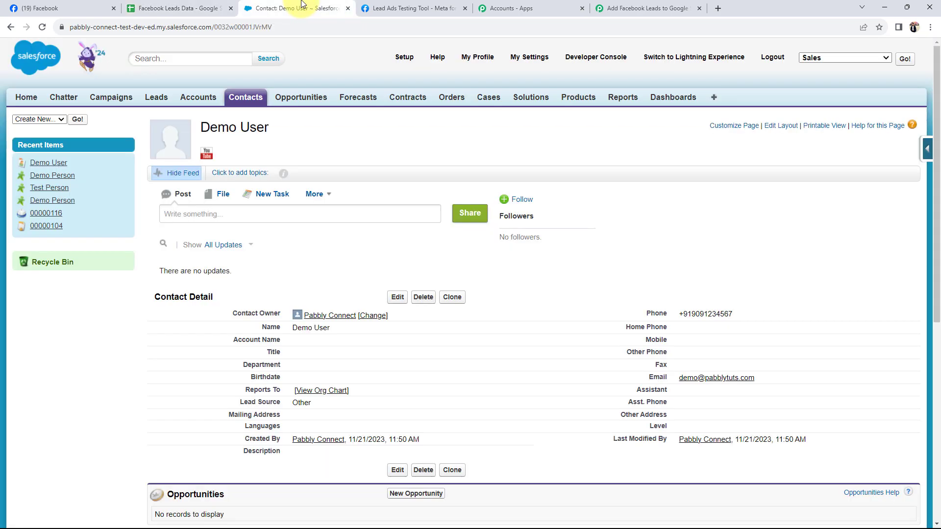
left_click(247, 101)
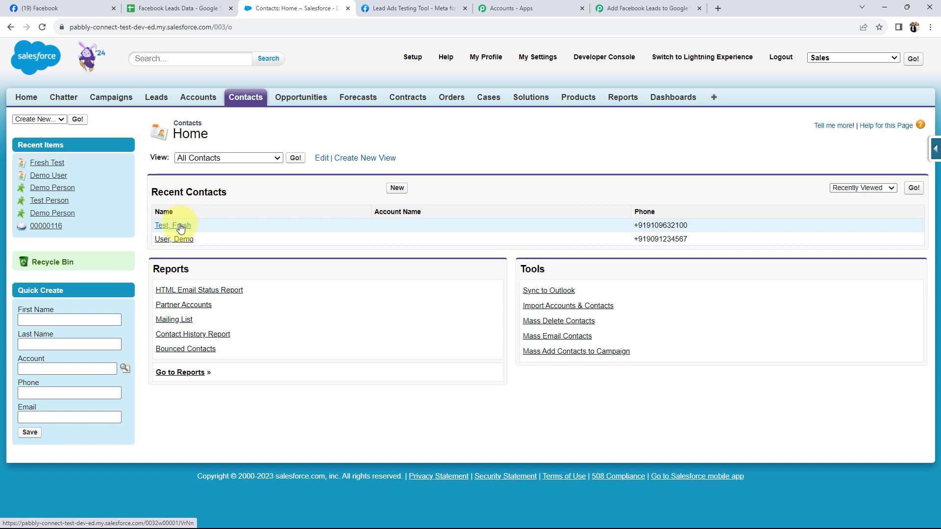
left_click(181, 225)
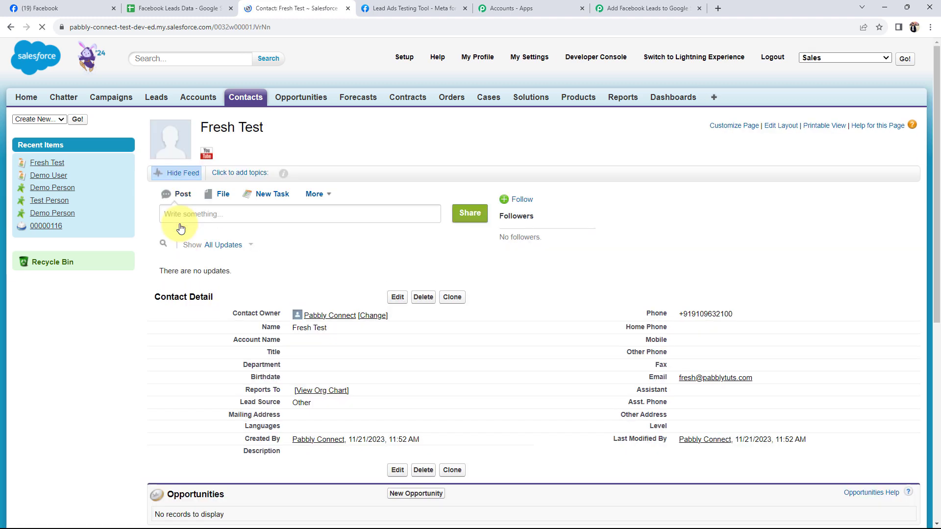
scroll(375, 342, "down", 1)
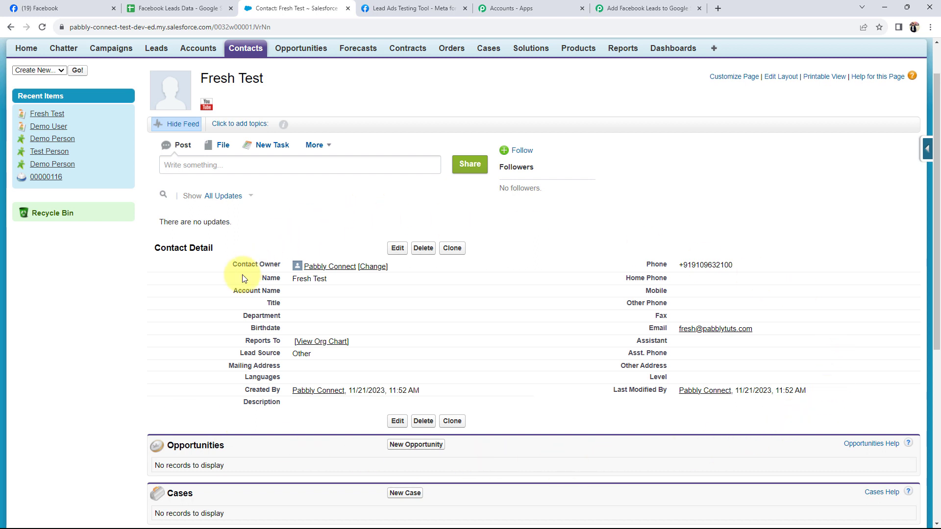
left_click(637, 8)
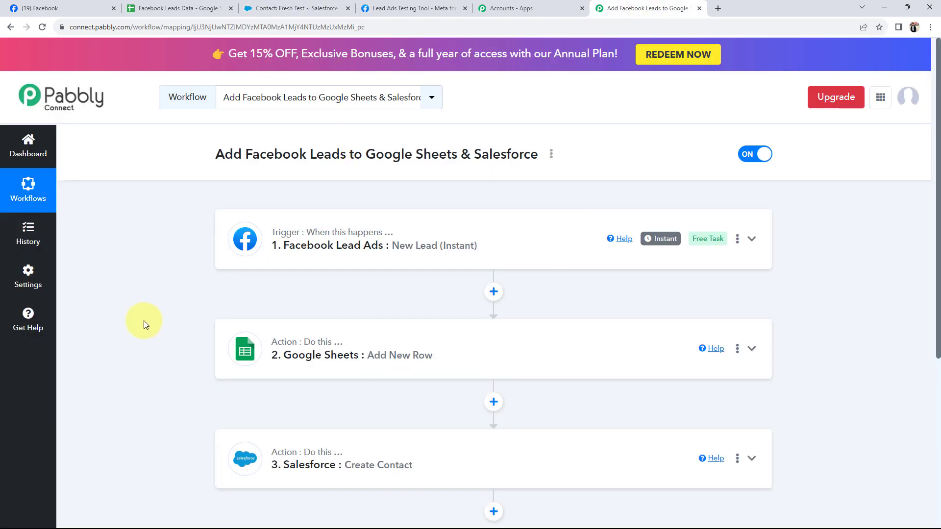